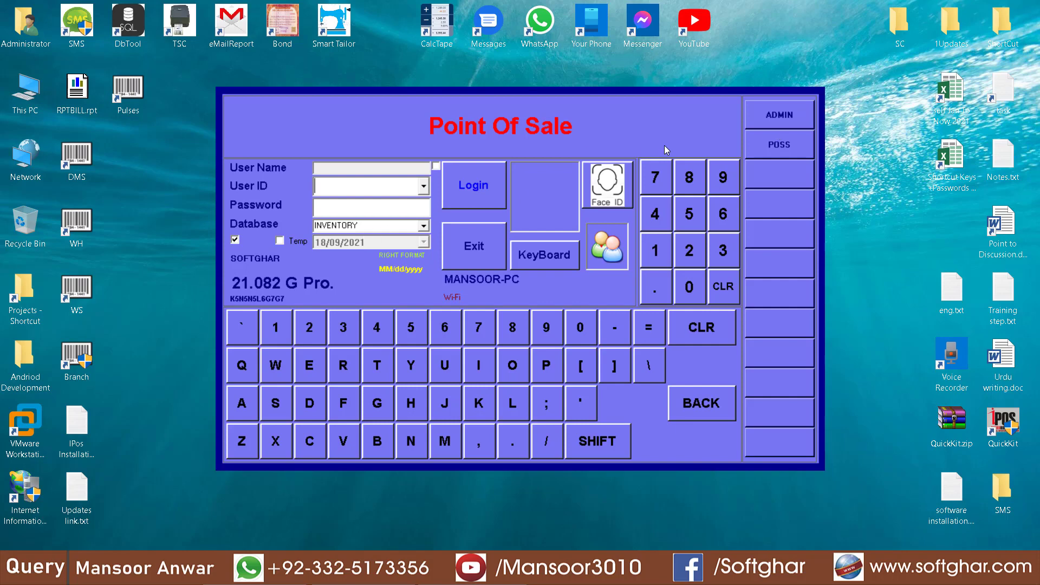
- Log in to iPOS.NET as ADMIN and dismiss the welcome notification
{"action": "left_click", "coordinate": [779, 115]}
{"action": "type", "text": "admin"}
{"action": "key", "text": "Return"}
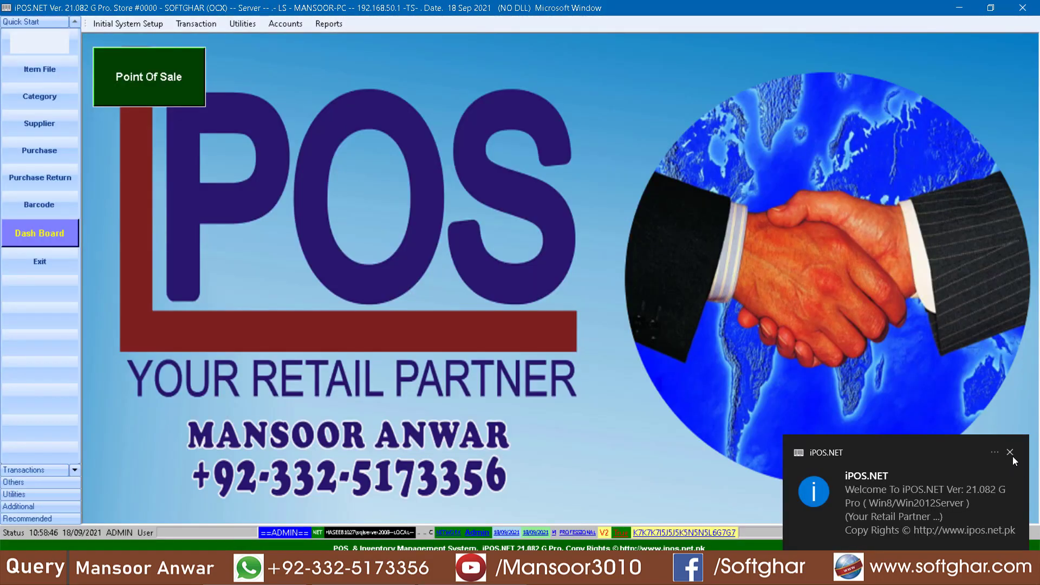
{"action": "left_click", "coordinate": [1011, 453]}
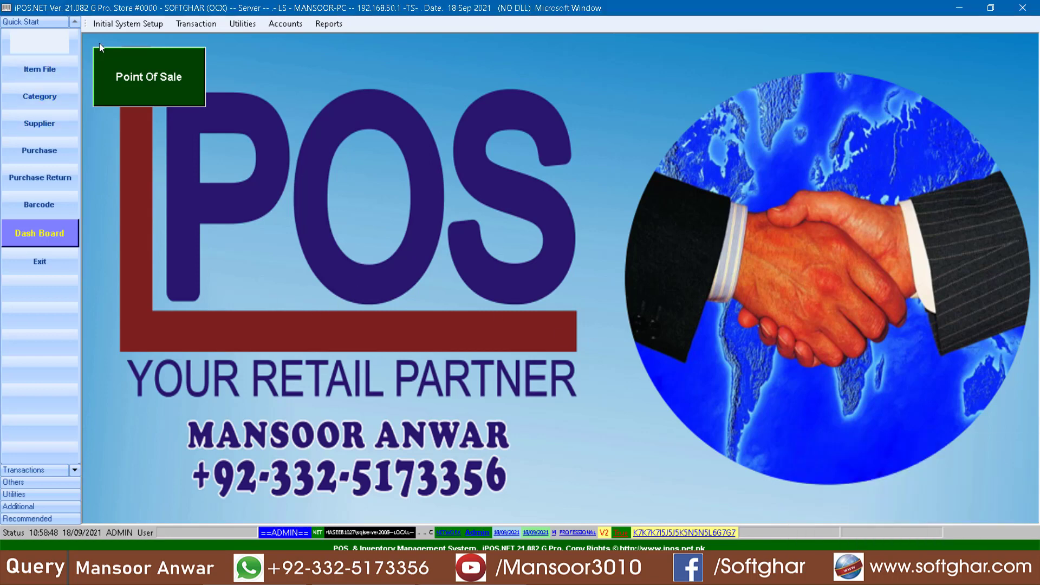
- Review the PULAO, PASTAS and DESERTS records in the Categories list, then close it
{"action": "left_click", "coordinate": [128, 24]}
{"action": "left_click", "coordinate": [141, 53]}
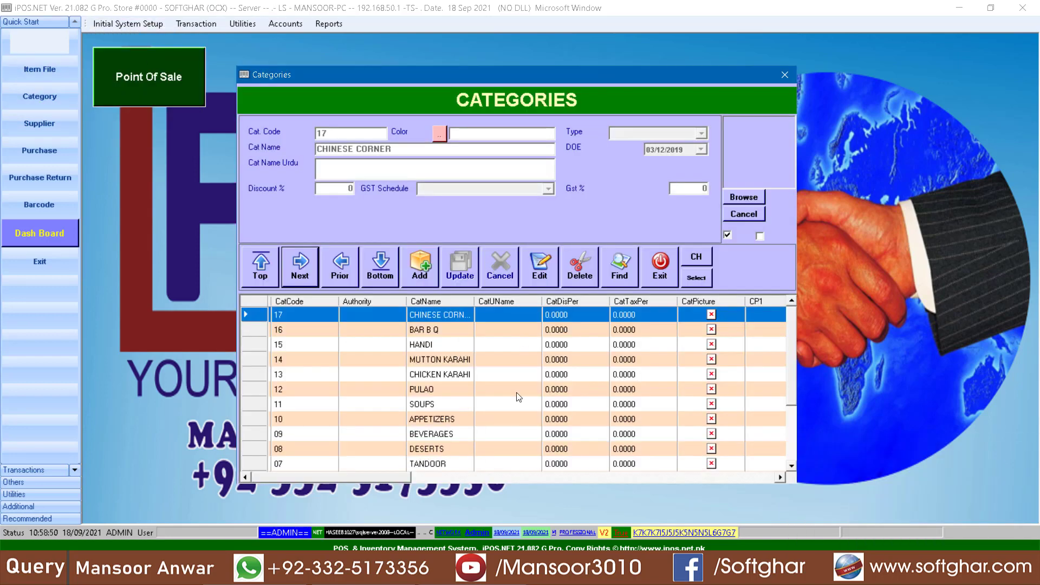
{"action": "left_click", "coordinate": [455, 386]}
{"action": "scroll", "coordinate": [454, 411], "scroll_direction": "down", "scroll_amount": 2}
{"action": "left_click", "coordinate": [446, 410]}
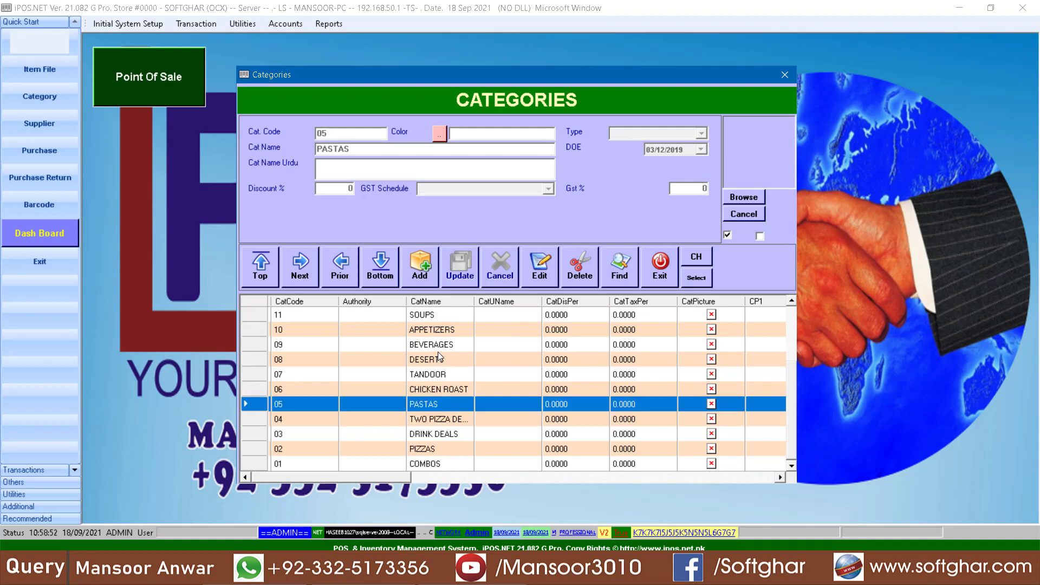
{"action": "left_click", "coordinate": [438, 358]}
{"action": "left_click", "coordinate": [662, 271]}
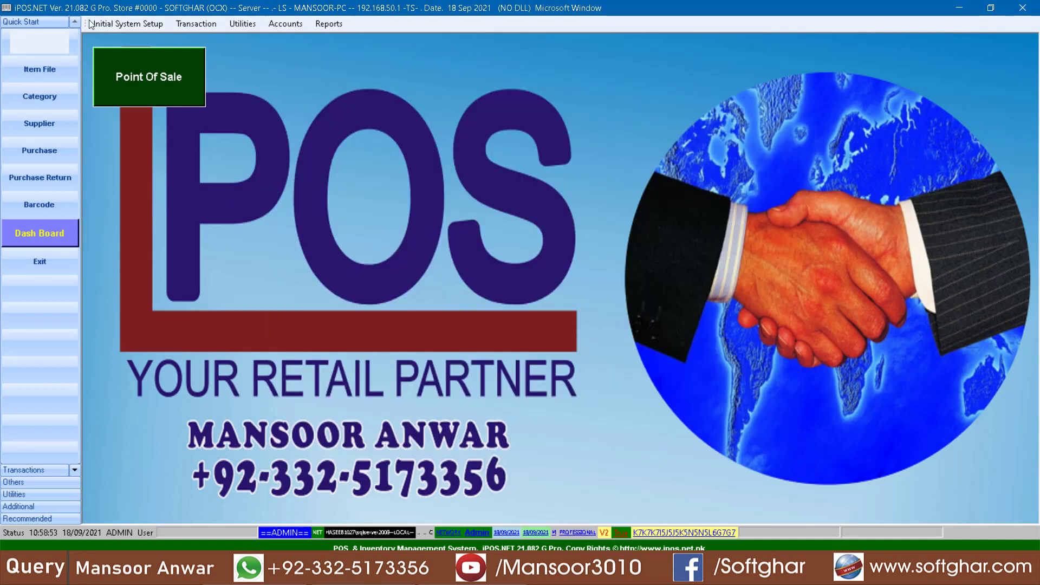
- Browse the Item File's 252 items, including BEEF COMBO, and close it
{"action": "left_click", "coordinate": [117, 23]}
{"action": "left_click", "coordinate": [143, 41]}
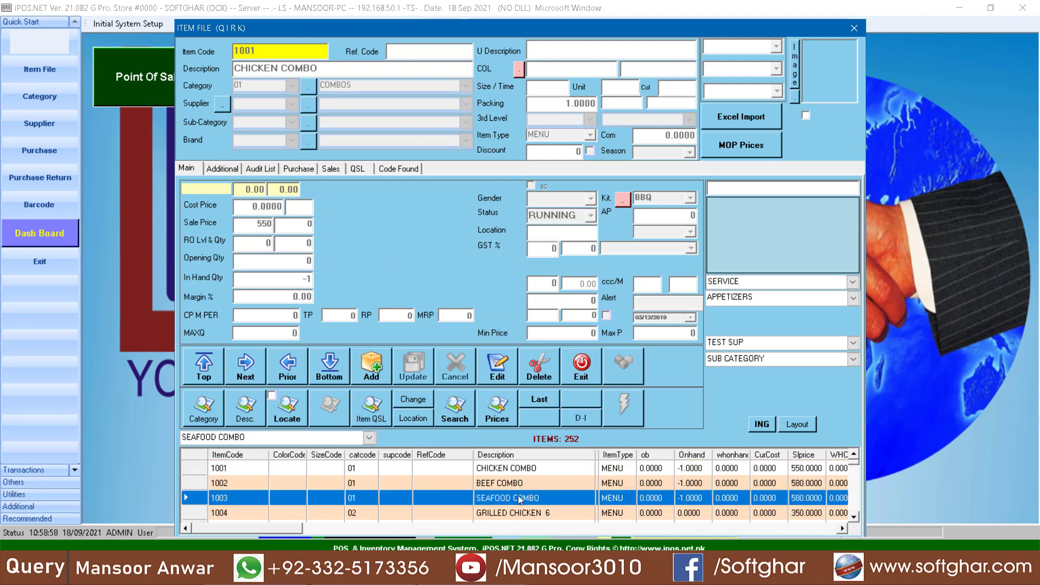
{"action": "left_click", "coordinate": [517, 485]}
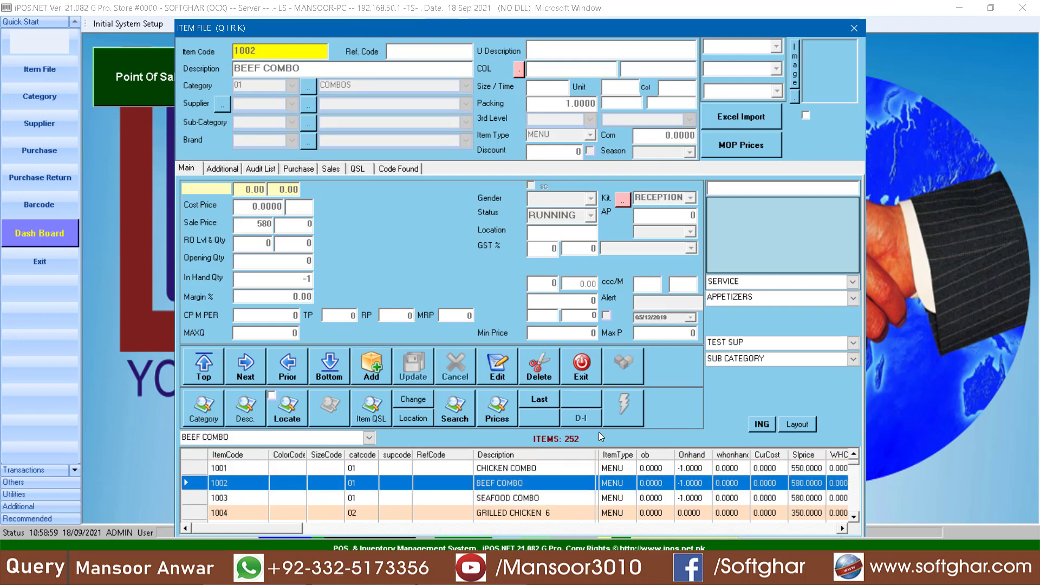
{"action": "left_click", "coordinate": [577, 366]}
{"action": "left_click", "coordinate": [132, 23]}
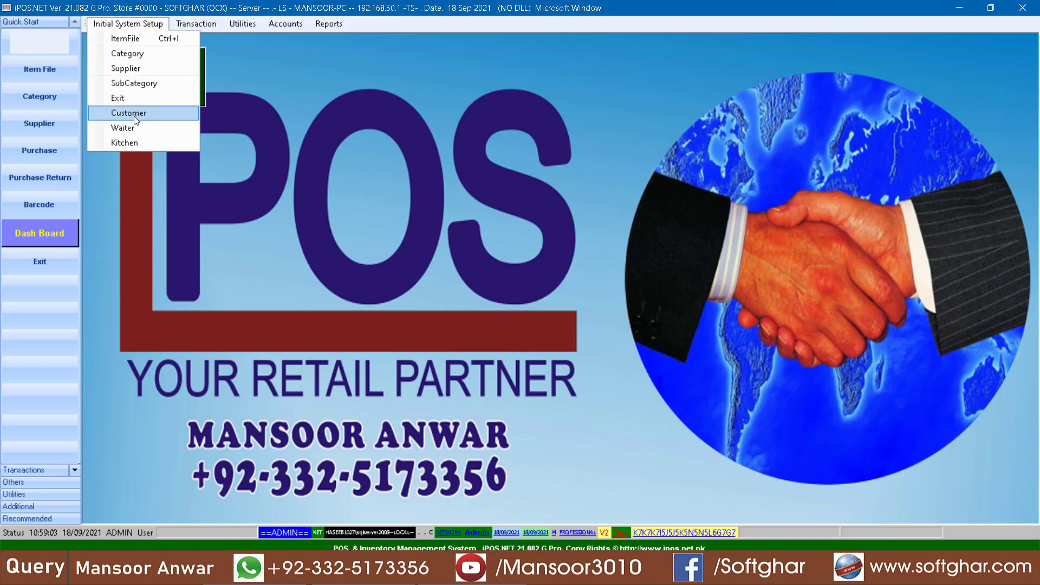
- Look over the waiter records, TA and code 002, then close them
{"action": "left_click", "coordinate": [132, 130]}
{"action": "left_click", "coordinate": [408, 293]}
{"action": "left_click", "coordinate": [387, 334]}
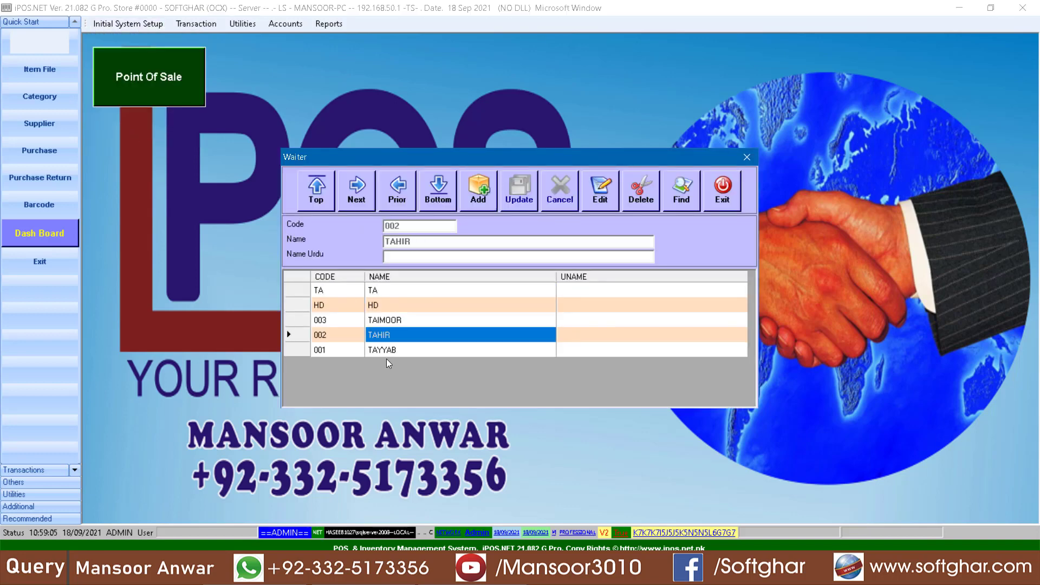
{"action": "left_click", "coordinate": [723, 207]}
- Review the RECEPTION, BBQ and CHINEES kitchen records
{"action": "left_click", "coordinate": [158, 24]}
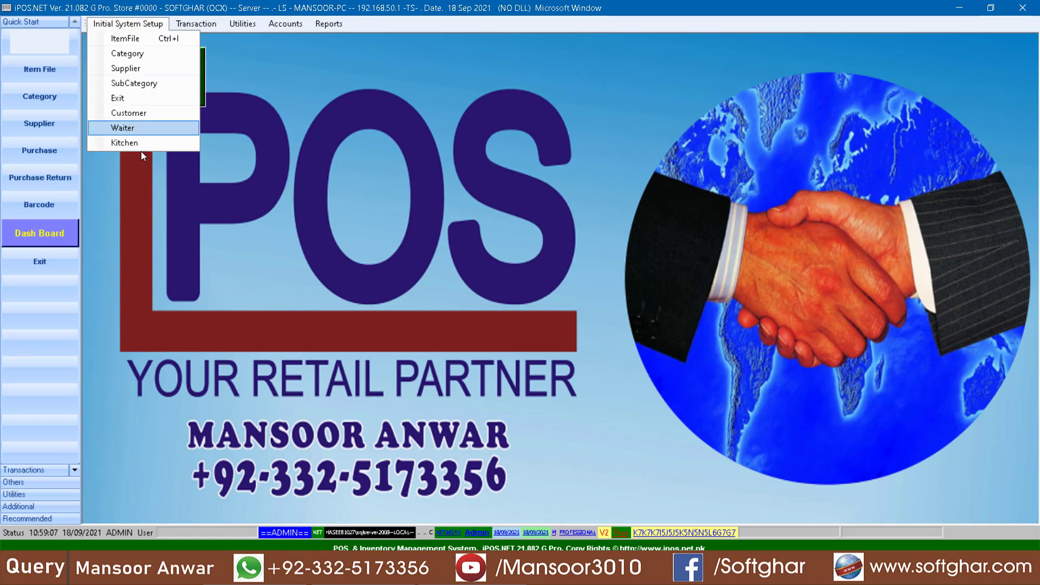
{"action": "left_click", "coordinate": [123, 143]}
{"action": "left_click", "coordinate": [425, 288]}
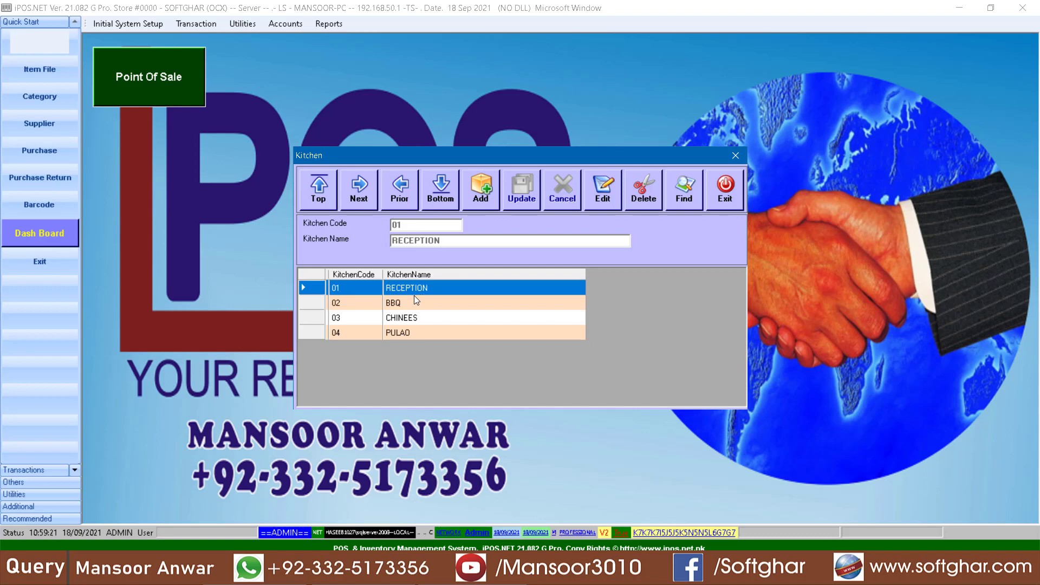
{"action": "left_click", "coordinate": [409, 302]}
{"action": "left_click", "coordinate": [397, 320]}
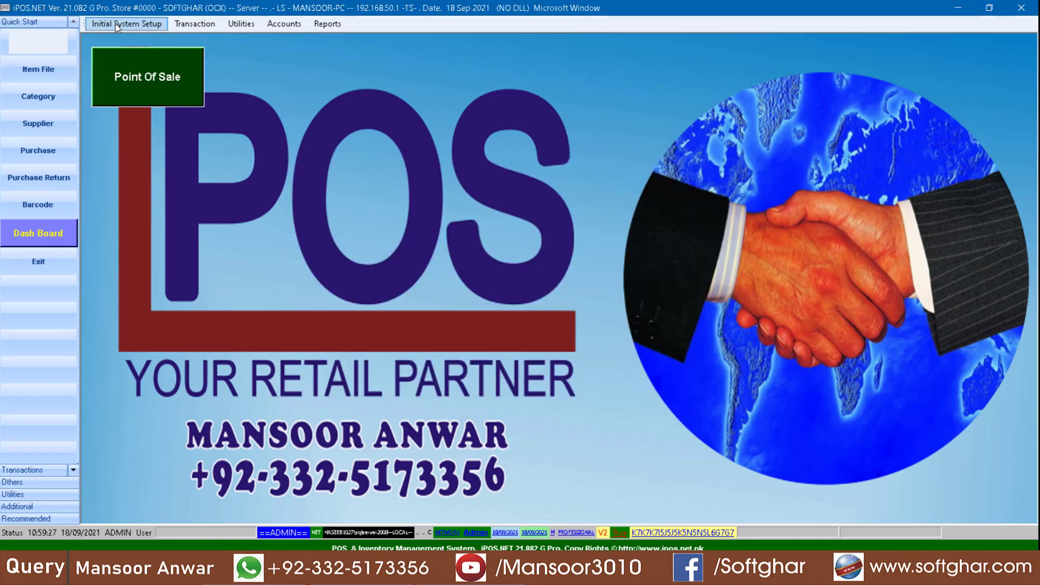
- Check the customer records and close them, leaving the Utilities menu showing
{"action": "left_click", "coordinate": [128, 23]}
{"action": "left_click", "coordinate": [141, 114]}
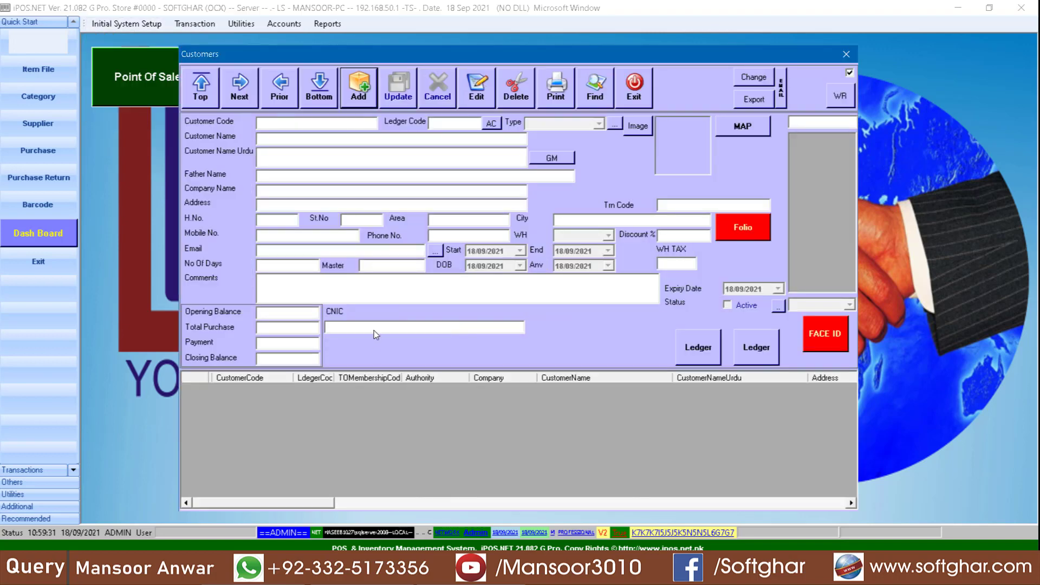
{"action": "left_click", "coordinate": [635, 90]}
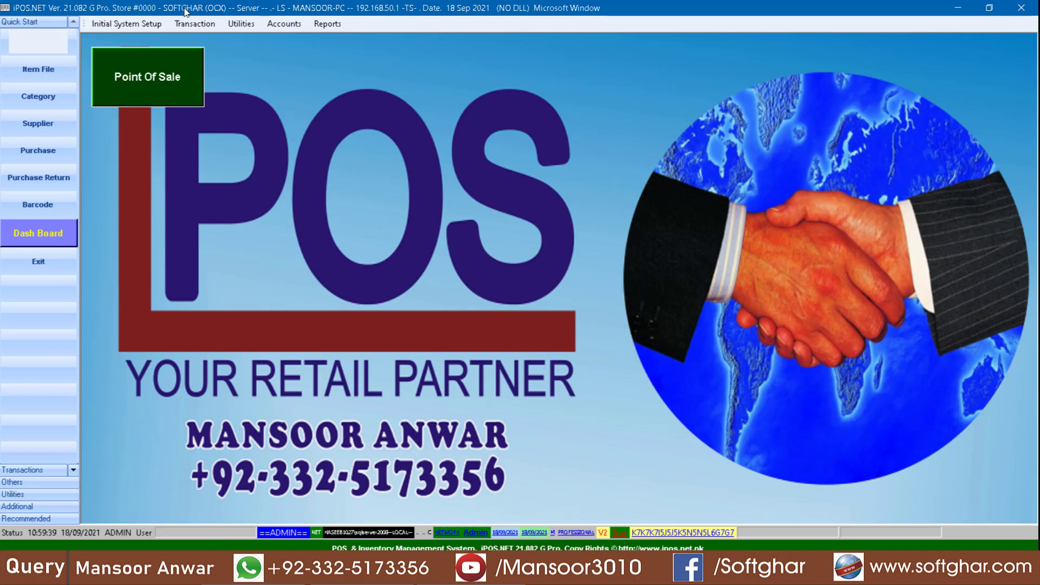
{"action": "left_click", "coordinate": [241, 25]}
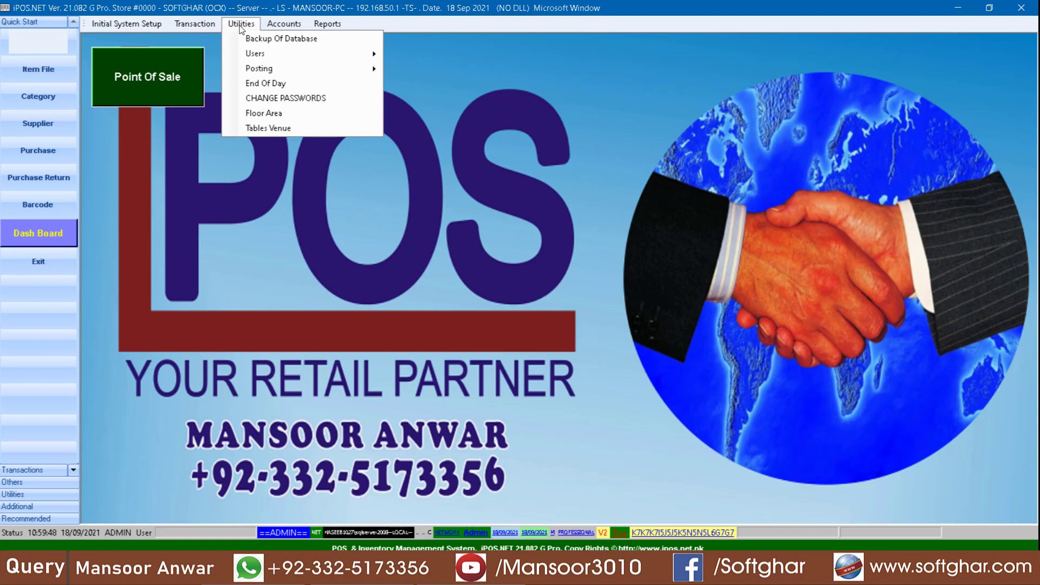
- Add floor area 001 GROUND FLOOR in the Floor Area records and close them
{"action": "left_click", "coordinate": [288, 117]}
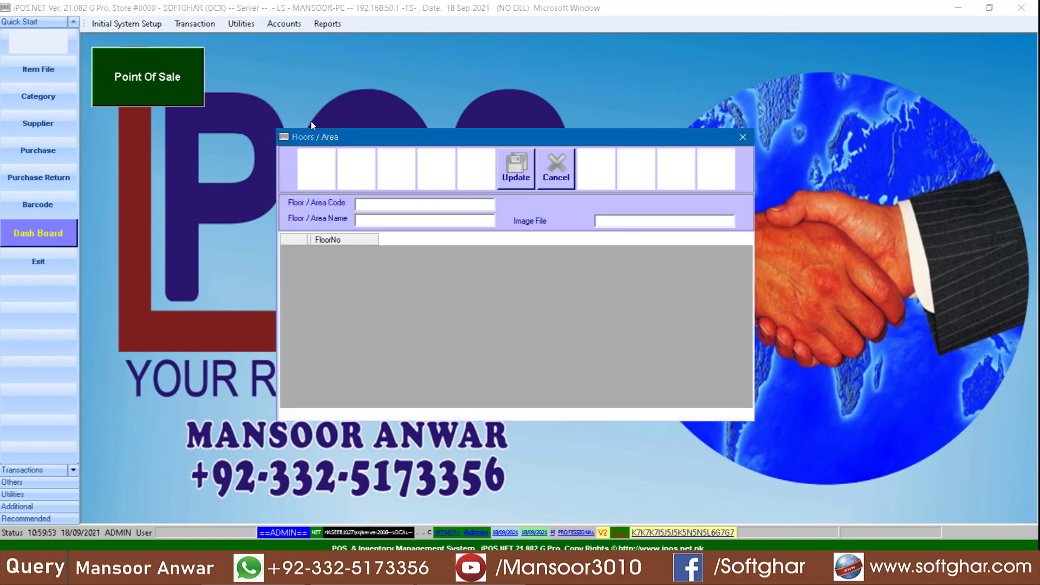
{"action": "left_click", "coordinate": [388, 207]}
{"action": "type", "text": "001"}
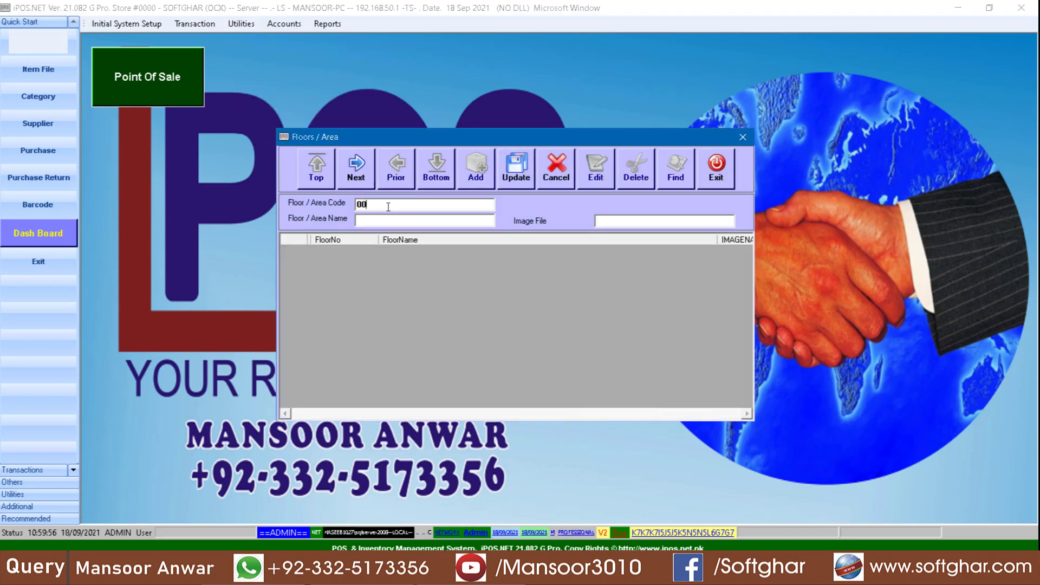
{"action": "key", "text": "Return"}
{"action": "type", "text": "GROUND FLOOR"}
{"action": "key", "text": "Return"}
{"action": "key", "text": "Return"}
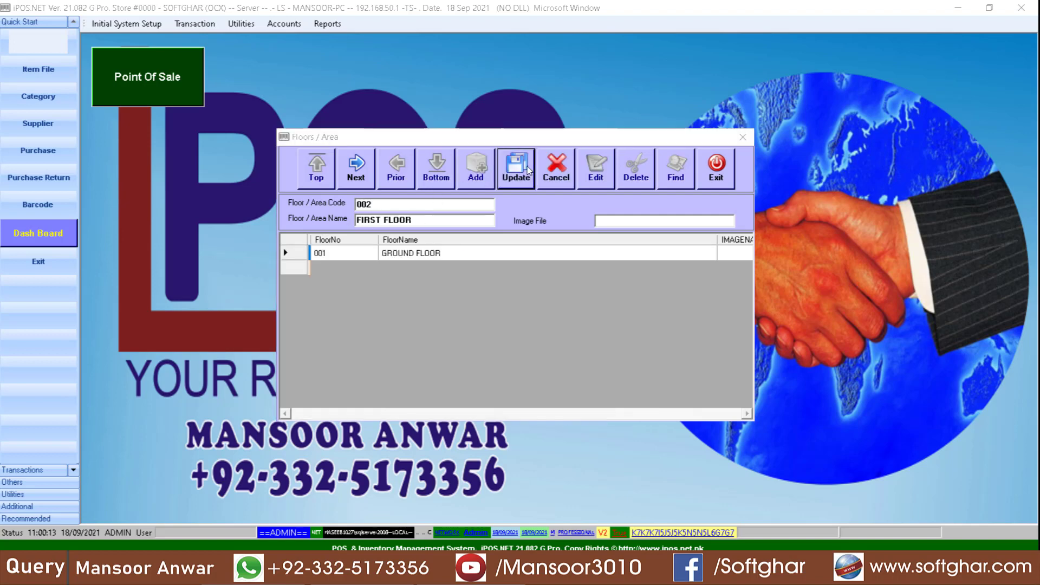
{"action": "key", "text": "Return"}
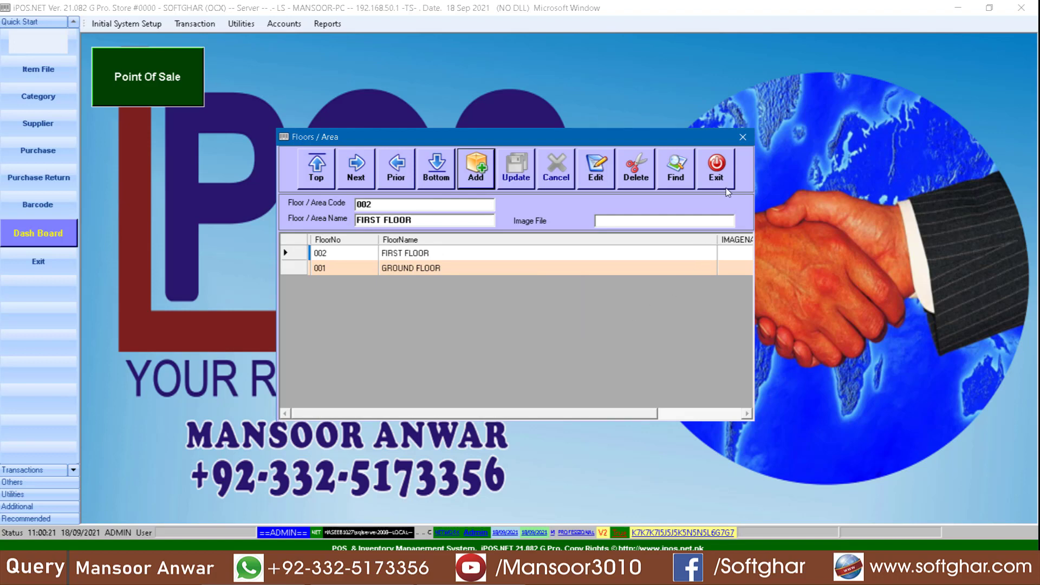
{"action": "left_click", "coordinate": [716, 168]}
{"action": "left_click", "coordinate": [246, 24]}
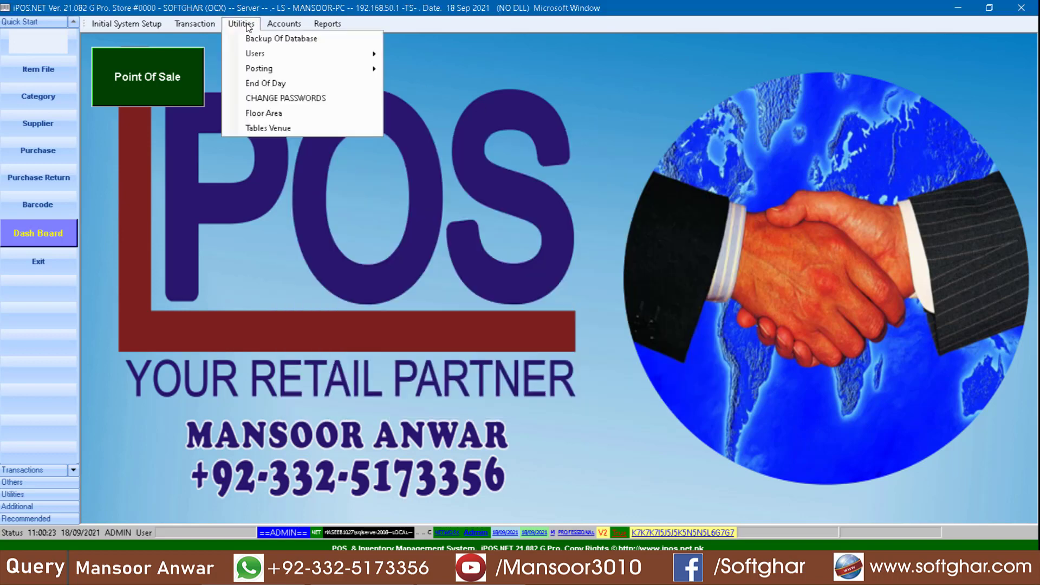
- Add tables G1 and G2 on GROUND FLOOR
{"action": "left_click", "coordinate": [270, 128]}
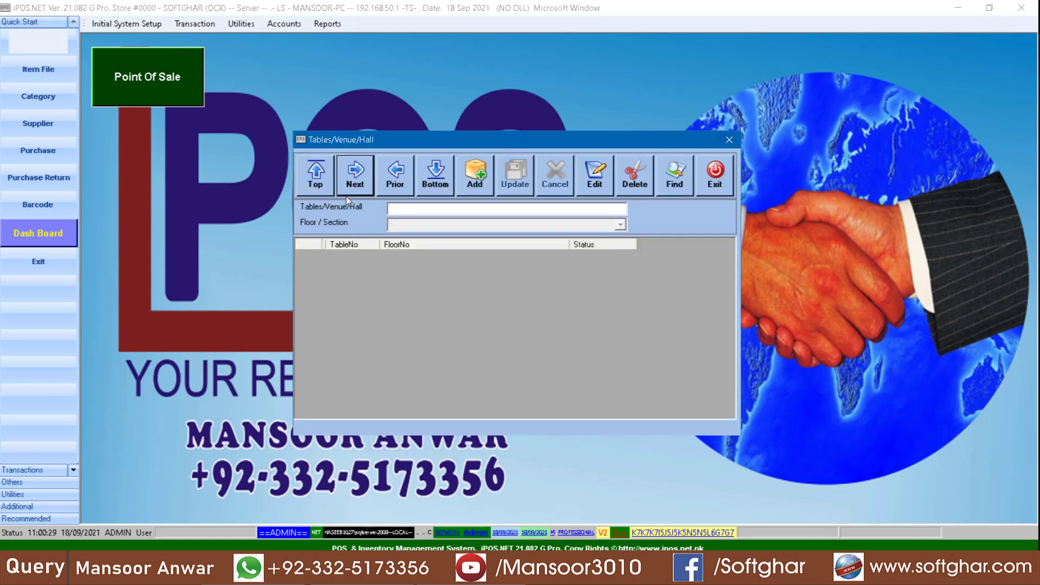
{"action": "key", "text": "alt+a"}
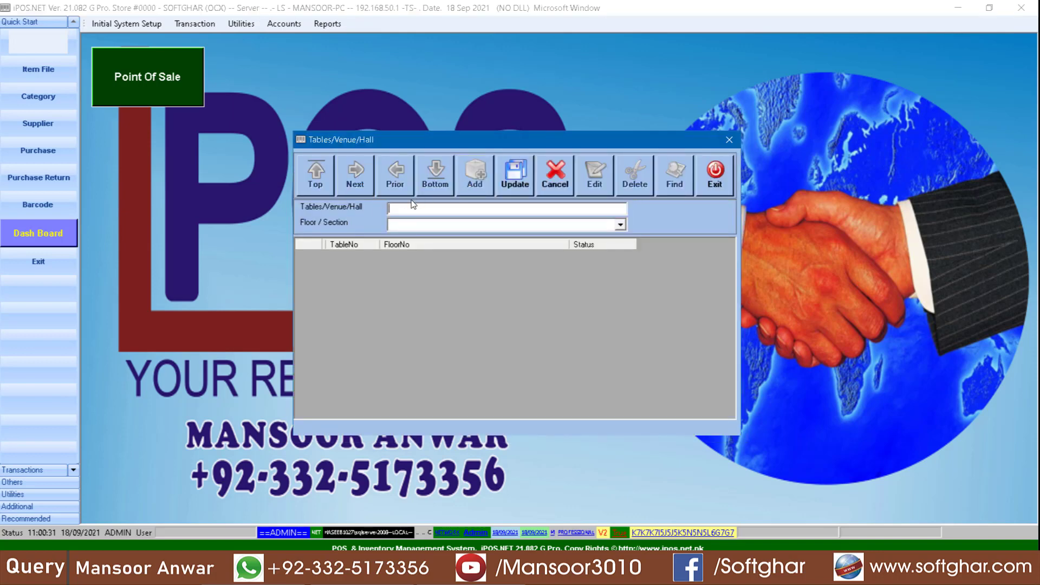
{"action": "type", "text": "G1"}
{"action": "left_click", "coordinate": [619, 225]}
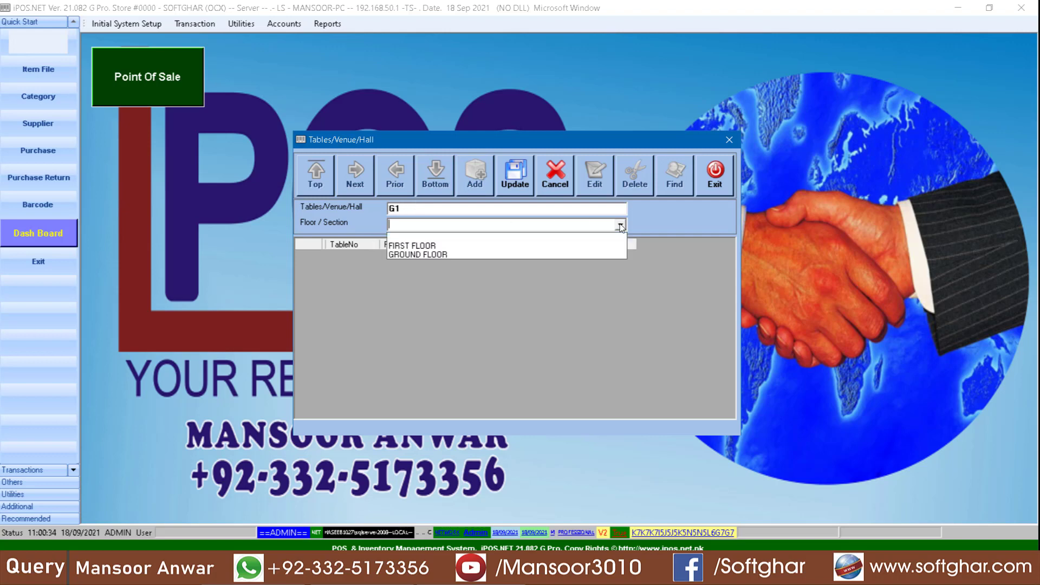
{"action": "left_click", "coordinate": [431, 257]}
{"action": "left_click", "coordinate": [499, 189]}
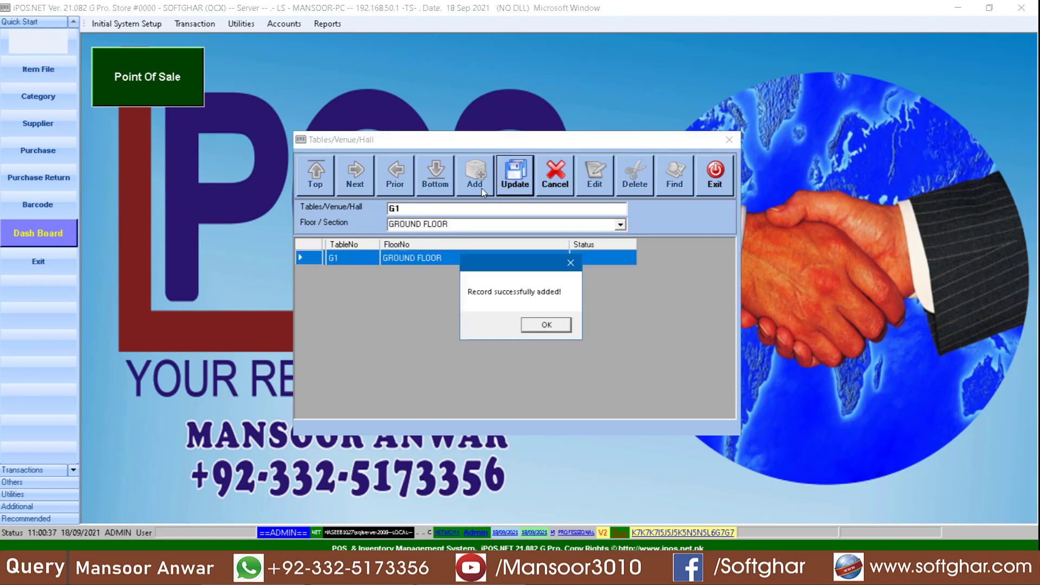
{"action": "key", "text": "Return"}
{"action": "left_click", "coordinate": [473, 184]}
{"action": "type", "text": "G"}
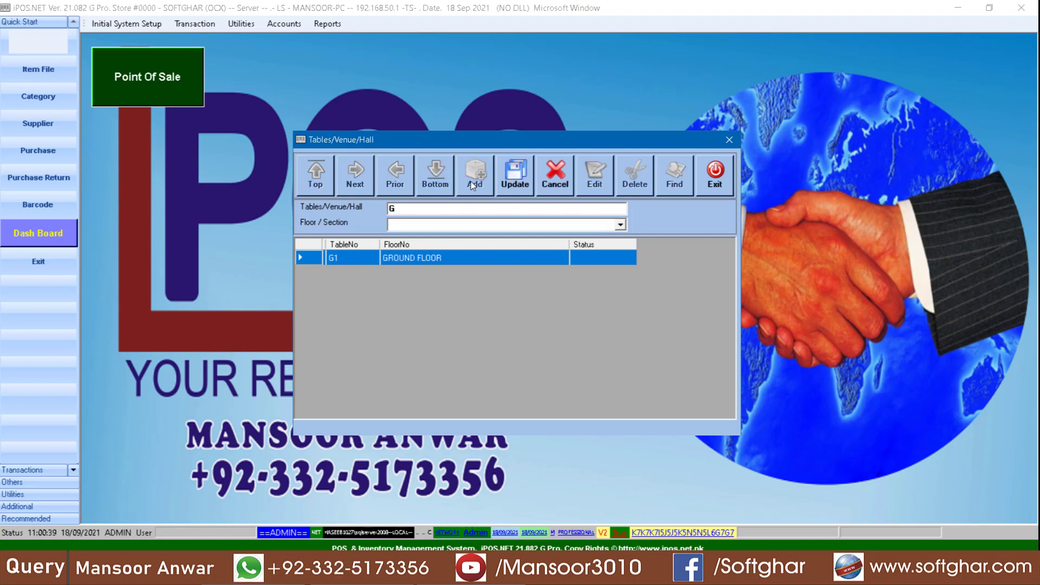
{"action": "type", "text": "2"}
{"action": "left_click", "coordinate": [619, 225]}
{"action": "left_click", "coordinate": [422, 254]}
{"action": "left_click", "coordinate": [514, 181]}
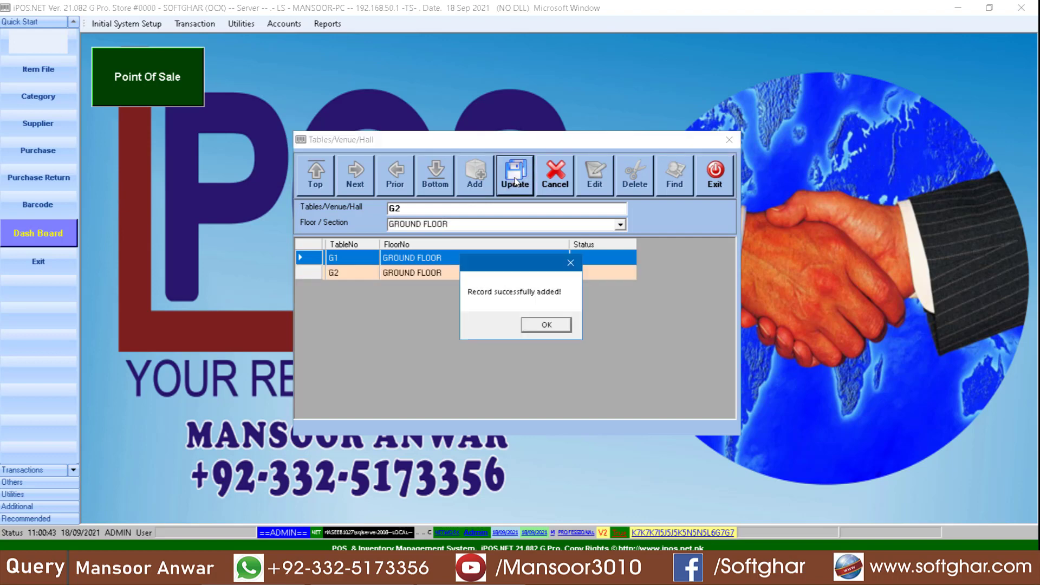
{"action": "key", "text": "Return"}
- Add tables F1 and F2 on FIRST FLOOR, then close the tables list
{"action": "type", "text": "F1"}
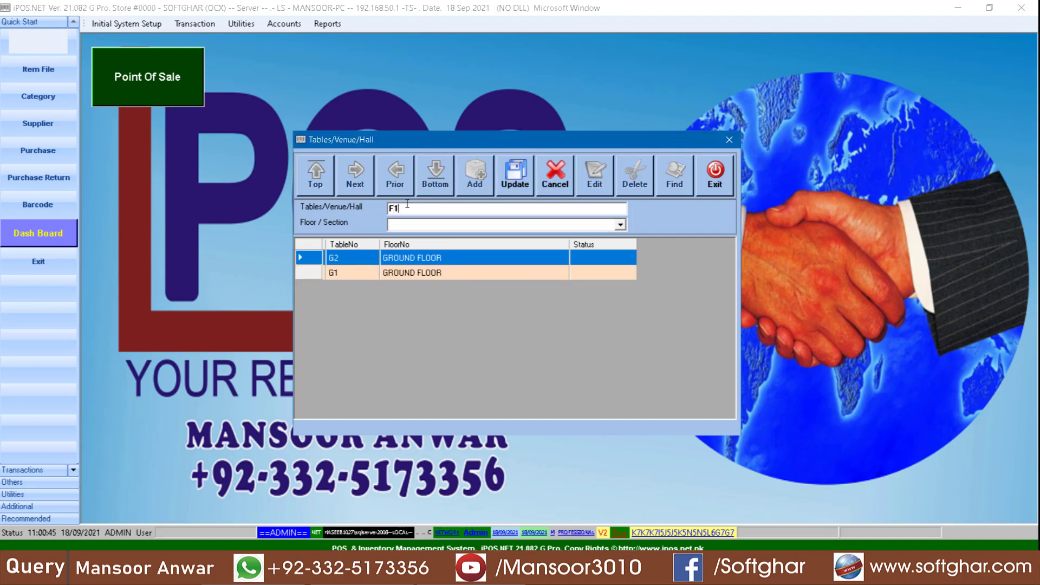
{"action": "left_click", "coordinate": [619, 225]}
{"action": "left_click", "coordinate": [428, 242]}
{"action": "left_click", "coordinate": [514, 176]}
{"action": "key", "text": "Return"}
{"action": "left_click", "coordinate": [463, 180]}
{"action": "type", "text": "F"}
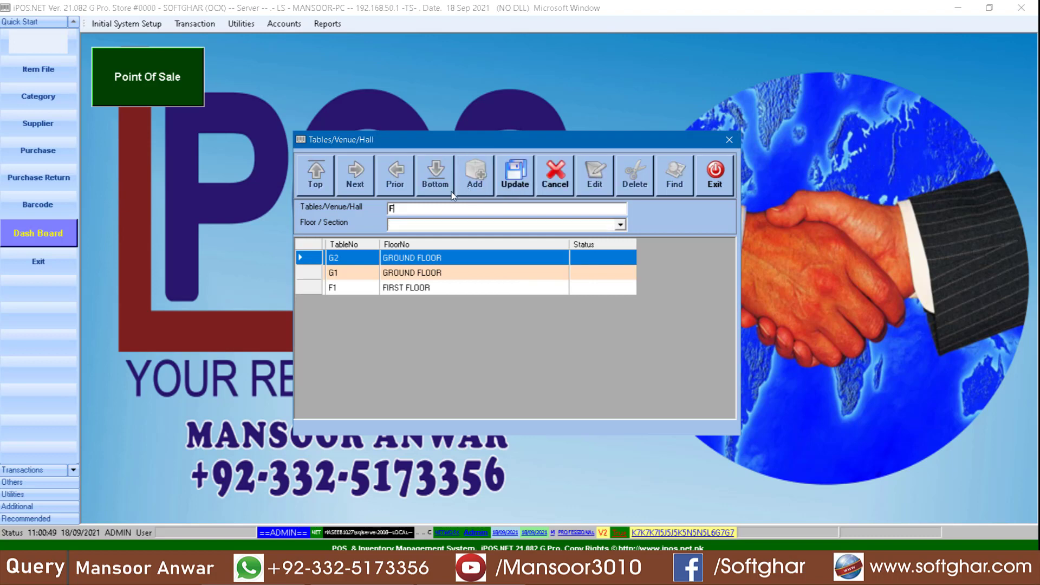
{"action": "type", "text": "2"}
{"action": "left_click", "coordinate": [620, 224]}
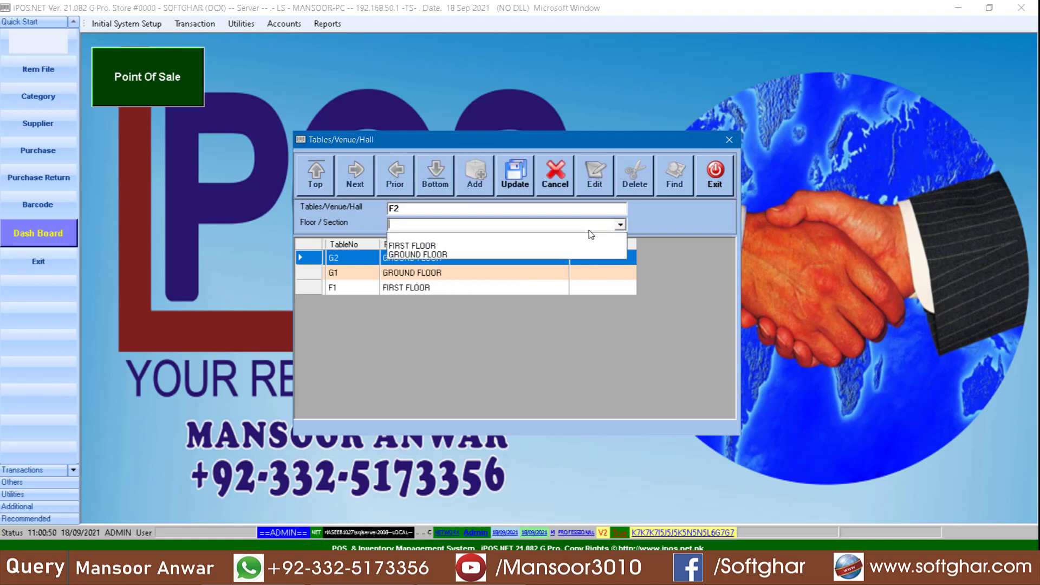
{"action": "left_click", "coordinate": [448, 246]}
{"action": "left_click", "coordinate": [514, 176]}
{"action": "key", "text": "Return"}
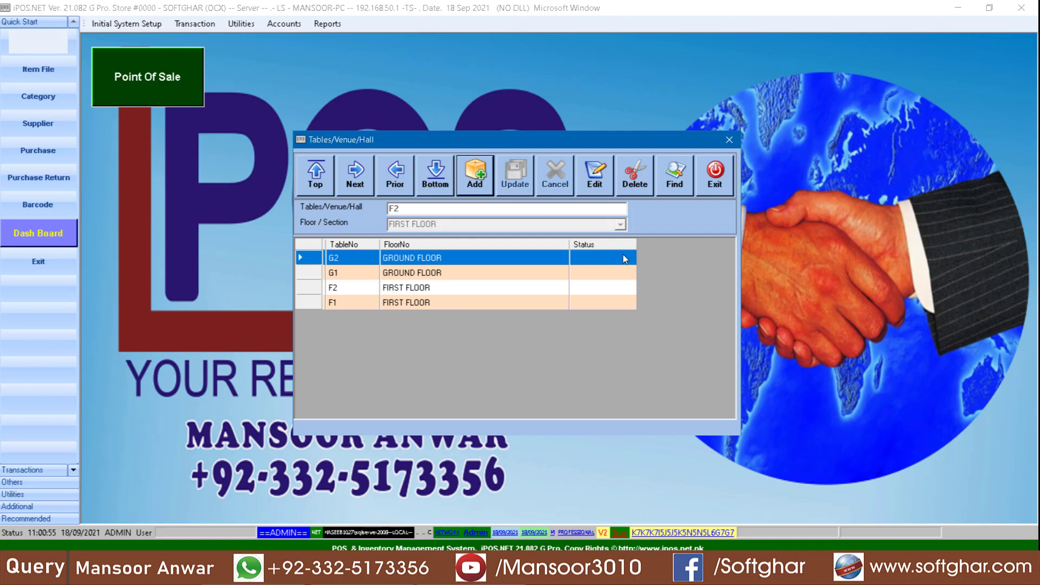
{"action": "left_click", "coordinate": [717, 175]}
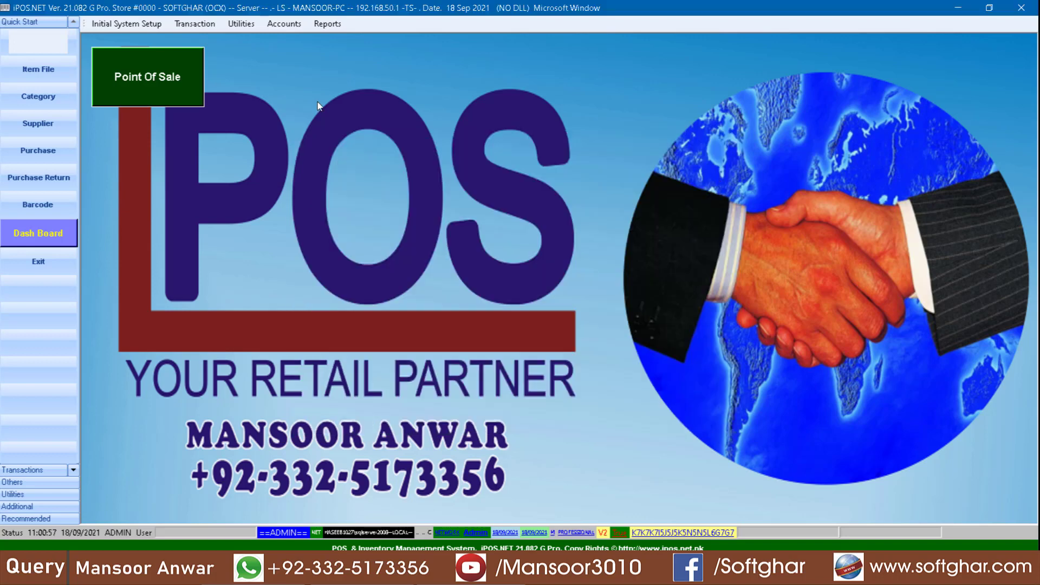
- Log in to Point Of Sale as the POS user with the account password
{"action": "left_click", "coordinate": [182, 97]}
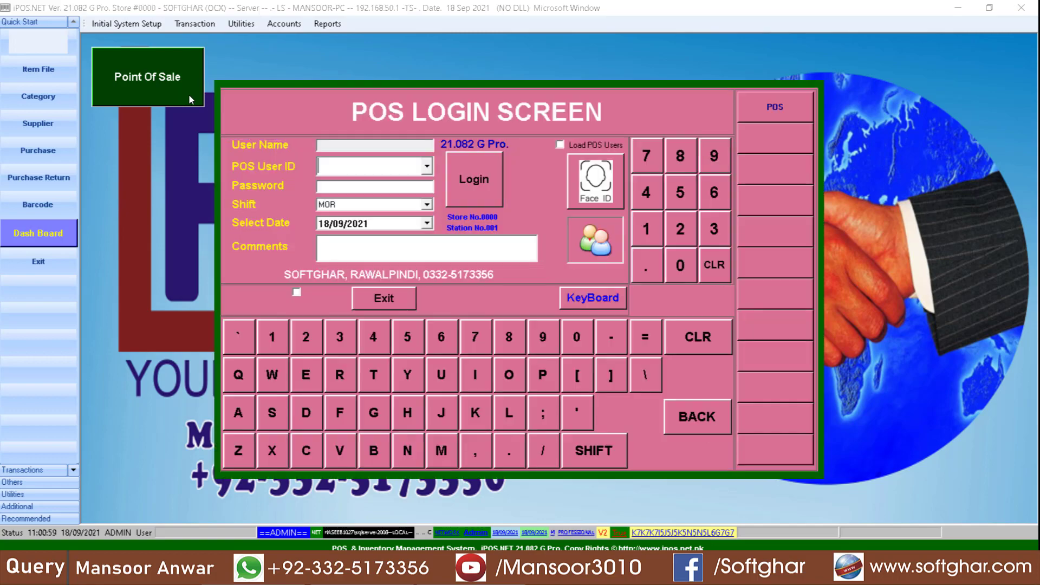
{"action": "left_click", "coordinate": [768, 112]}
{"action": "type", "text": "**"}
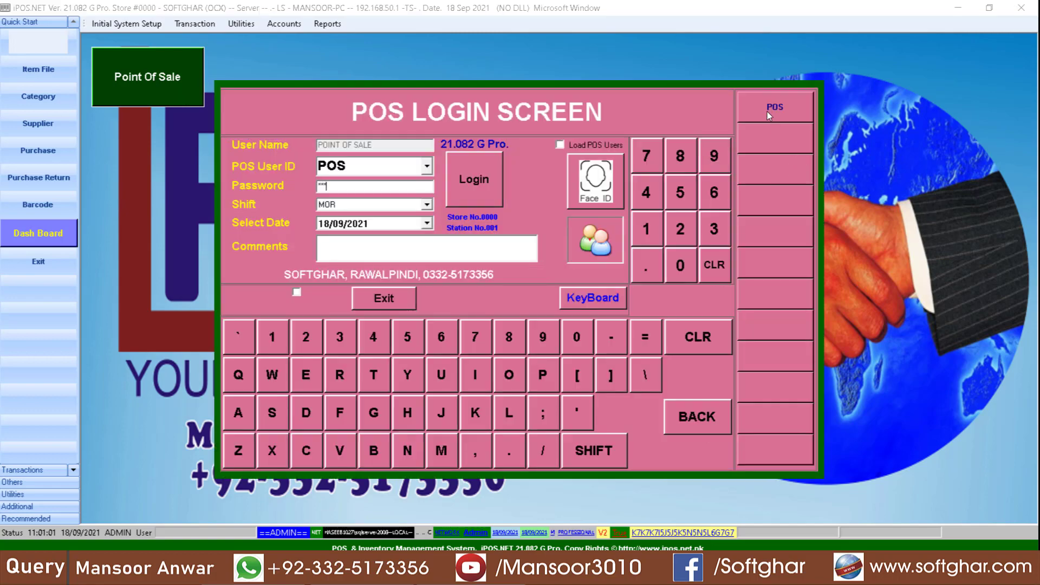
{"action": "key", "text": "Return"}
{"action": "key", "text": "Return"}
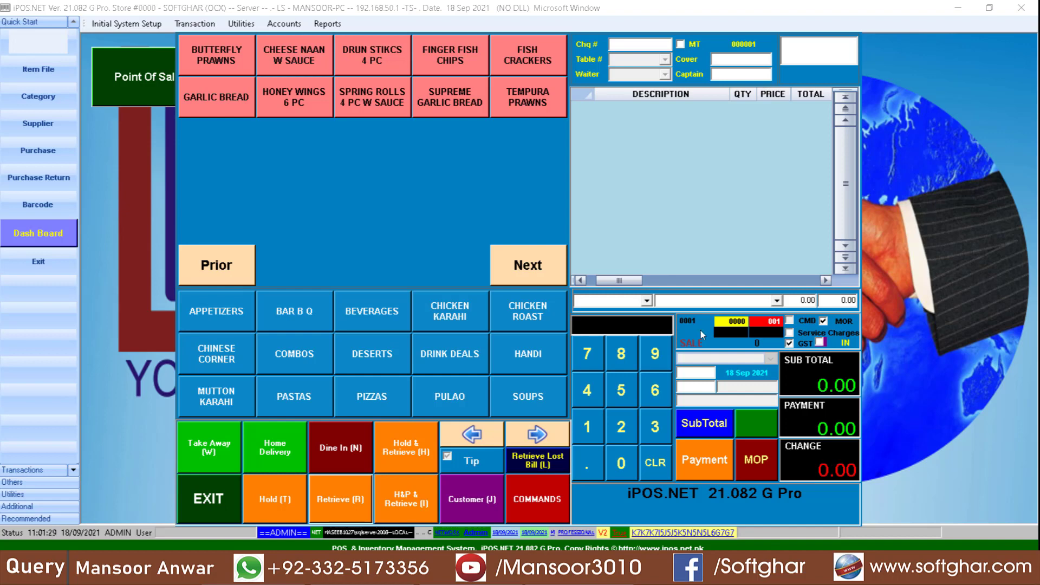
- Start a Dine In order at ground-floor table G1 with 2 covers and choose a waiter
{"action": "left_click", "coordinate": [352, 449]}
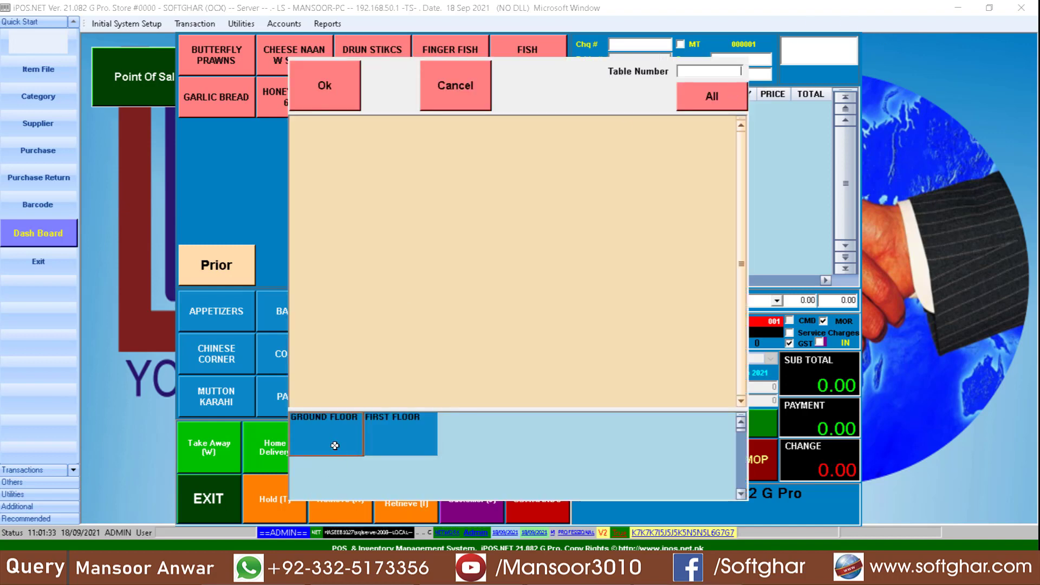
{"action": "left_click", "coordinate": [335, 445]}
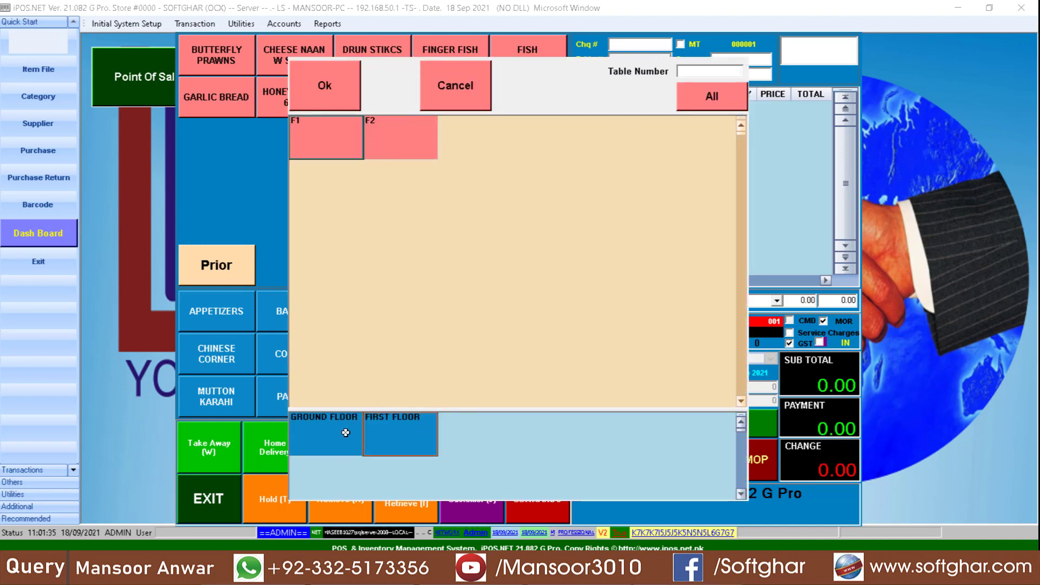
{"action": "left_click", "coordinate": [324, 428]}
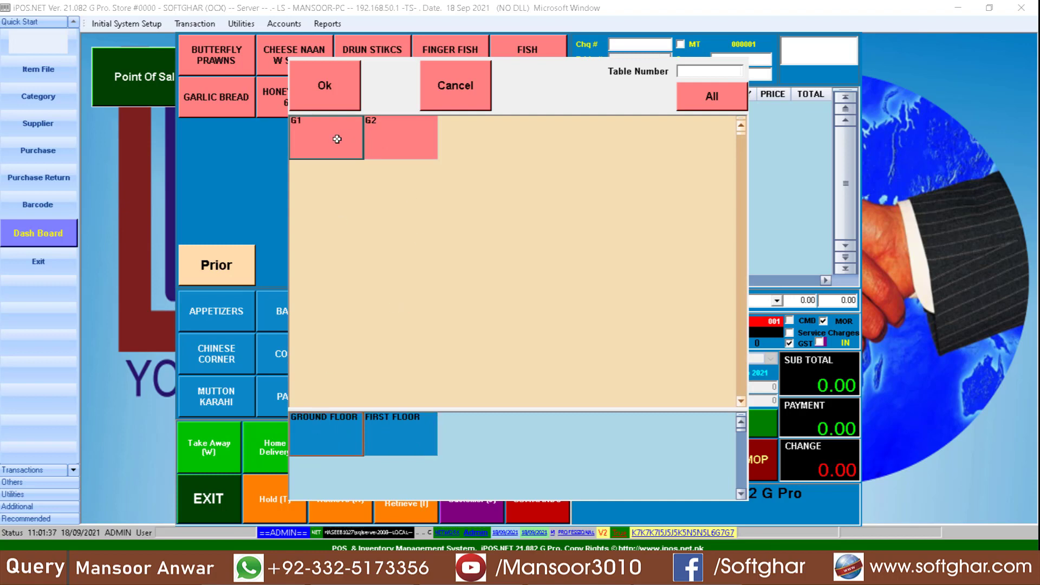
{"action": "left_click", "coordinate": [328, 139]}
{"action": "left_click", "coordinate": [324, 102]}
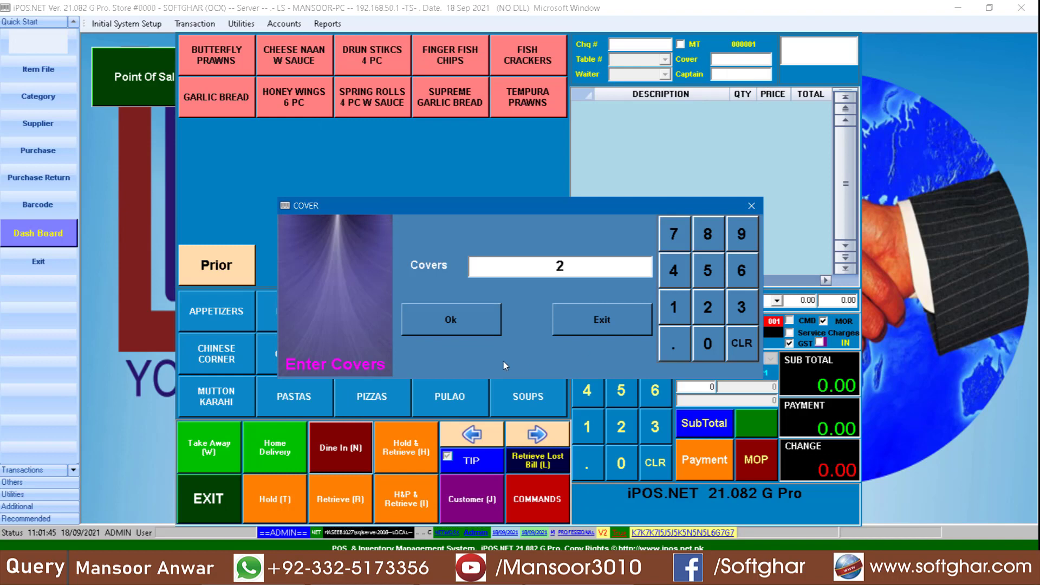
{"action": "left_click", "coordinate": [471, 322]}
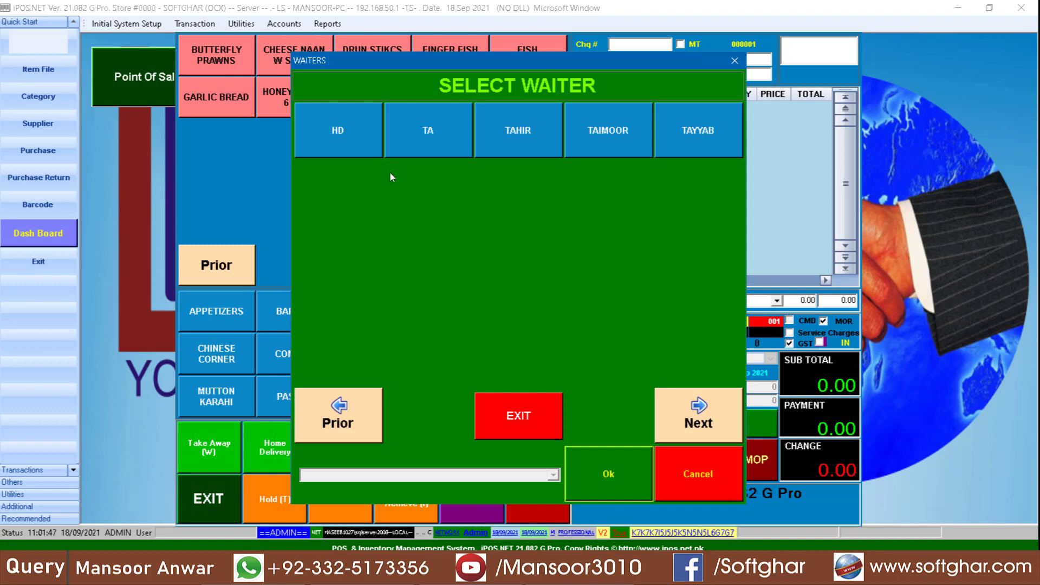
{"action": "left_click", "coordinate": [707, 135]}
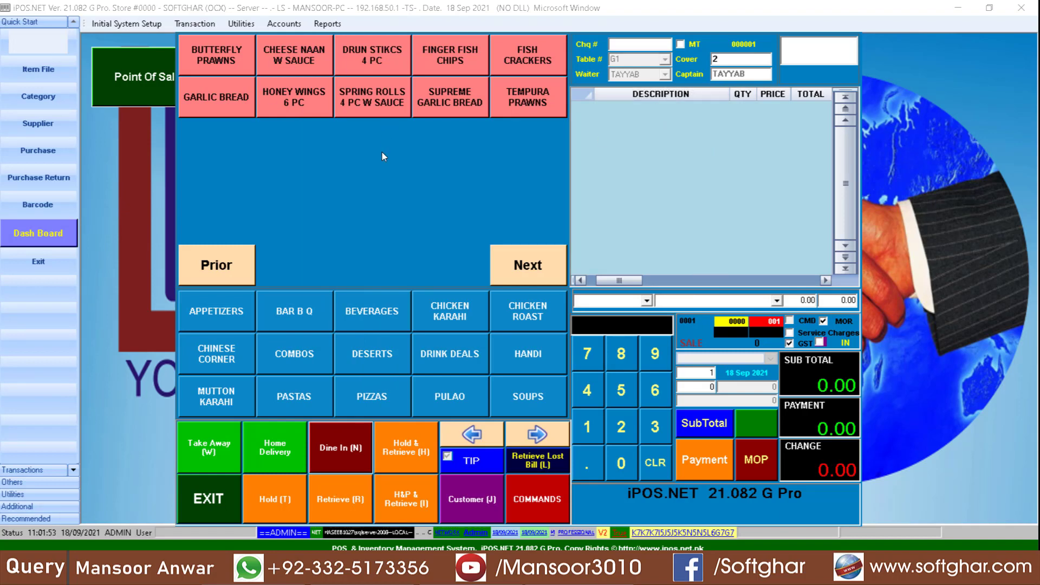
- Add Honey Wings 6 PC and Beef Pepperoni Pizza 13 and 16 to table G1's order
{"action": "left_click", "coordinate": [314, 97]}
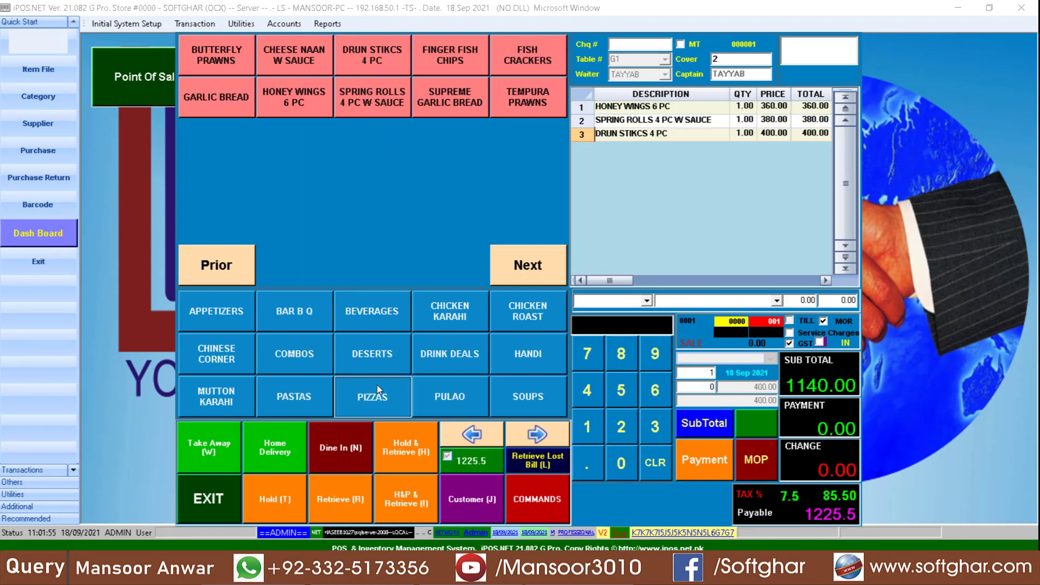
{"action": "left_click", "coordinate": [377, 385]}
{"action": "left_click", "coordinate": [375, 92]}
{"action": "left_click", "coordinate": [449, 97]}
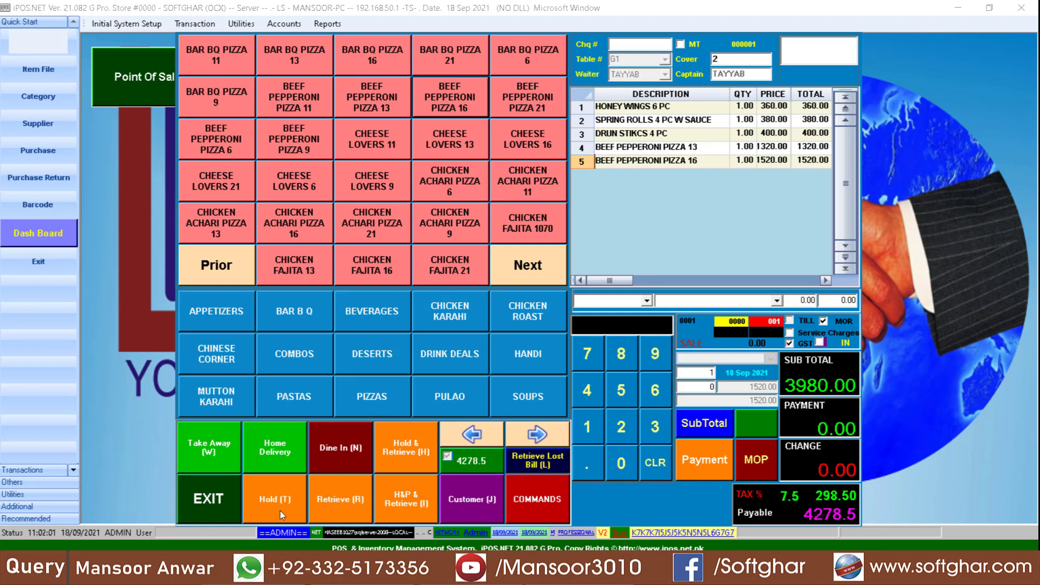
{"action": "left_click", "coordinate": [474, 499]}
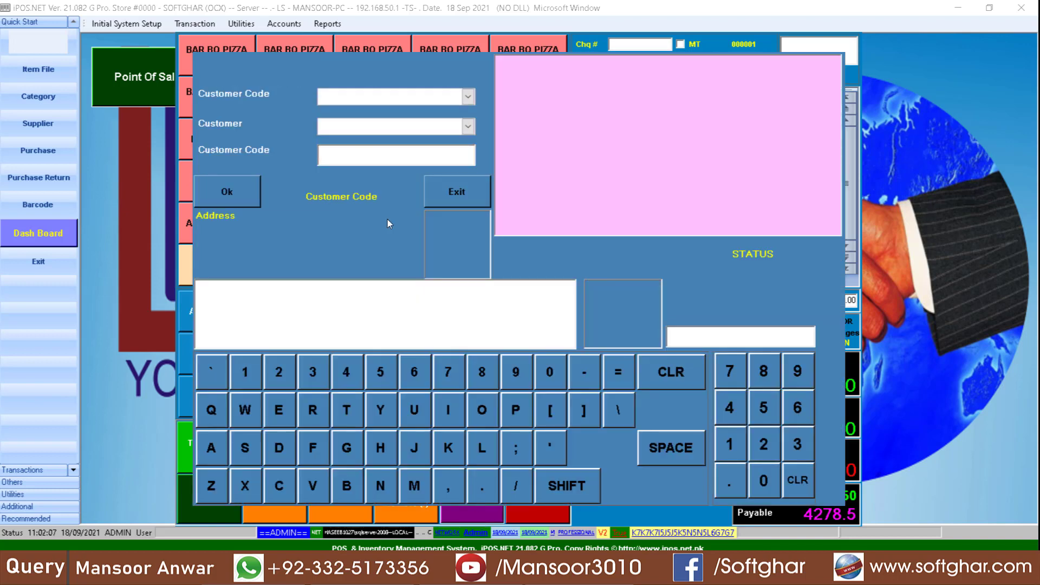
- Create customer 1001 with the guest's name and mobile number and save it
{"action": "left_click", "coordinate": [467, 97]}
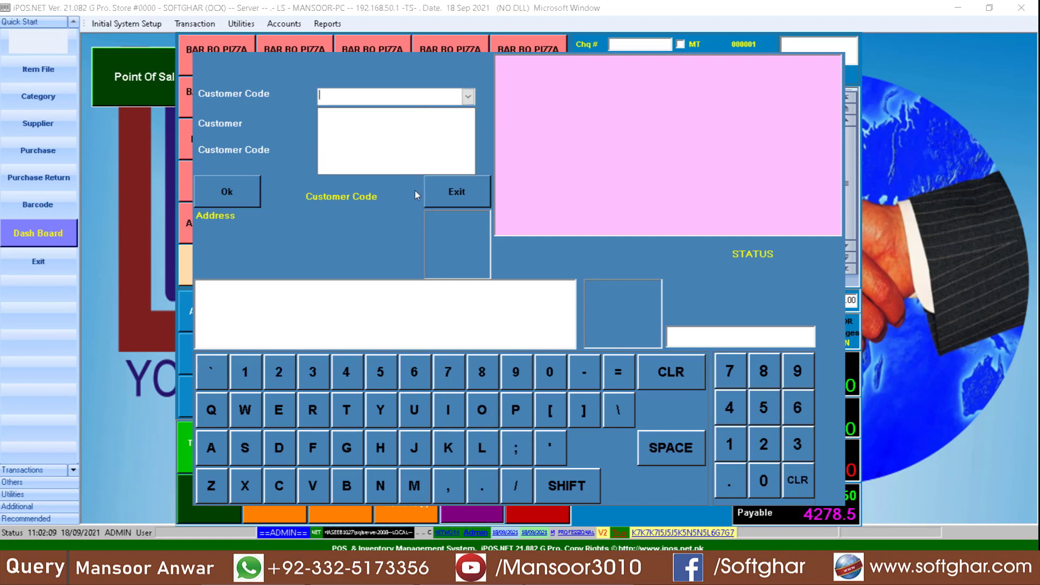
{"action": "left_click", "coordinate": [359, 103]}
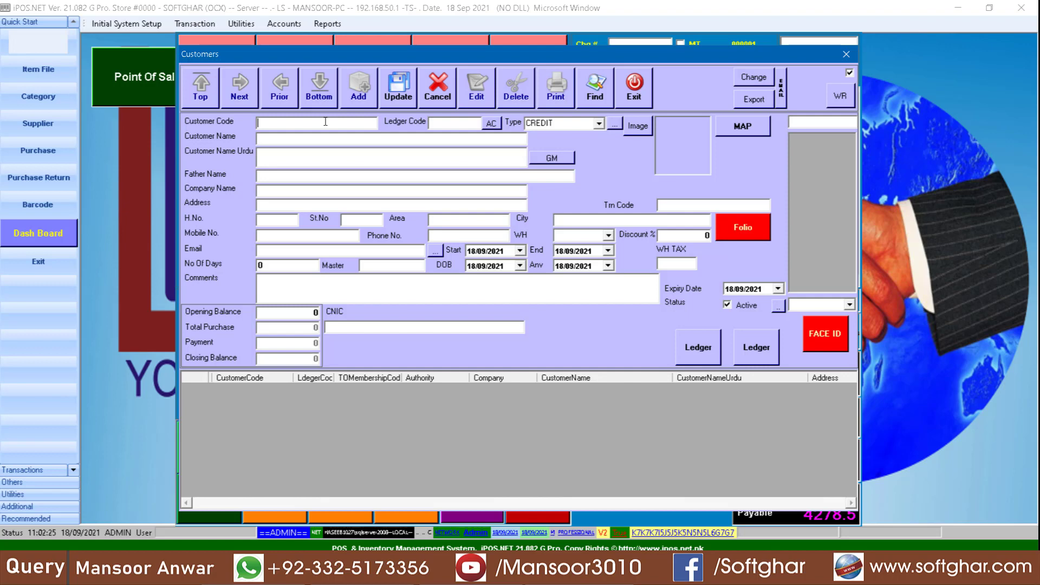
{"action": "type", "text": "1001"}
{"action": "key", "text": "Return"}
{"action": "key", "text": "Return"}
{"action": "type", "text": "WAHEED SB"}
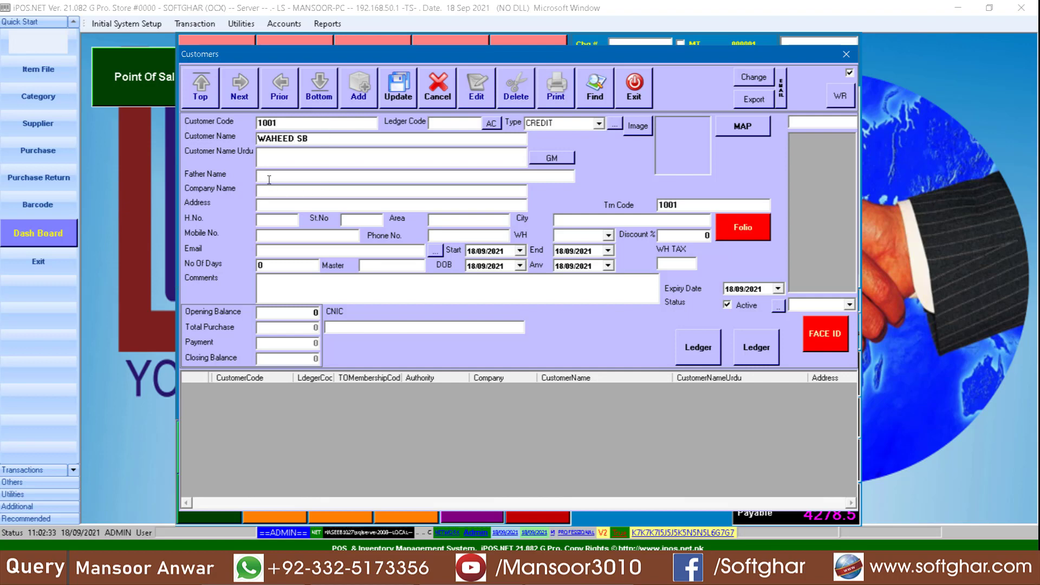
{"action": "left_click", "coordinate": [283, 235]}
{"action": "left_click", "coordinate": [394, 92]}
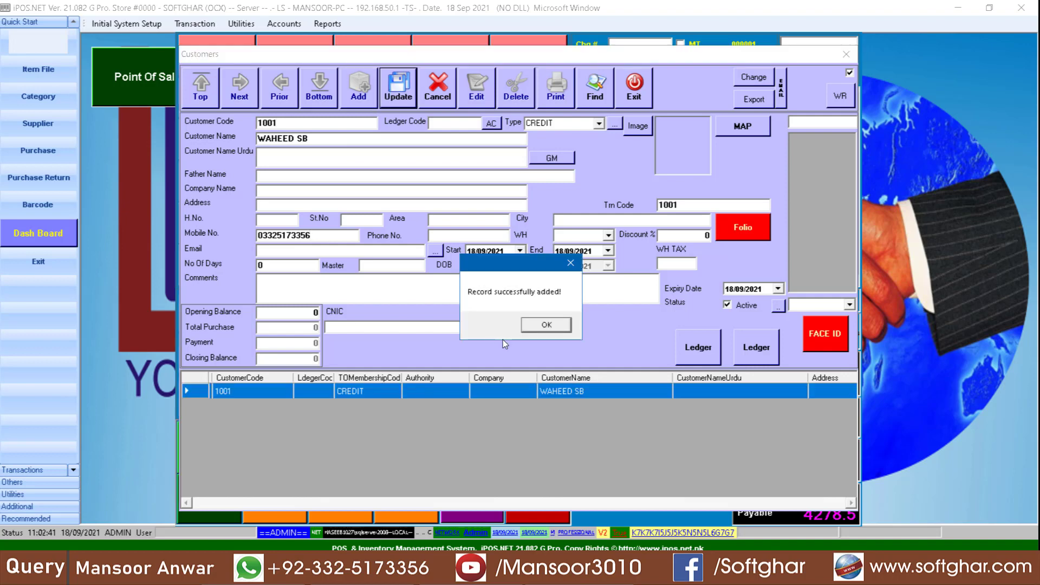
{"action": "left_click", "coordinate": [543, 330]}
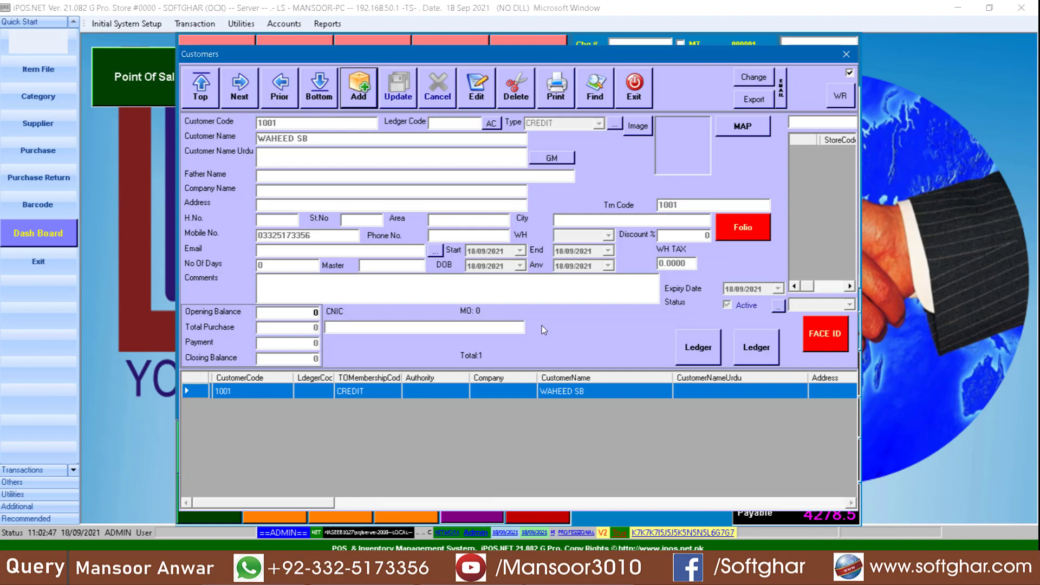
- Edit customer 1001 so its opening balance is 0 and save the change
{"action": "left_click", "coordinate": [470, 93]}
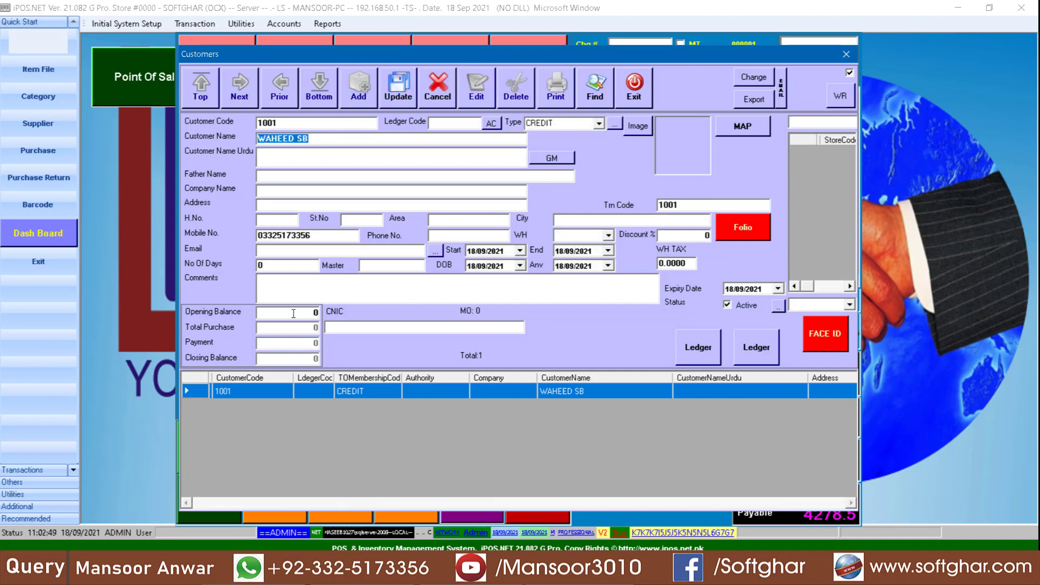
{"action": "left_click", "coordinate": [293, 313]}
{"action": "key", "text": "BackSpace"}
{"action": "type", "text": "-1000"}
{"action": "key", "text": "BackSpace"}
{"action": "key", "text": "BackSpace"}
{"action": "key", "text": "BackSpace"}
{"action": "key", "text": "BackSpace"}
{"action": "left_click", "coordinate": [391, 87]}
{"action": "key", "text": "Return"}
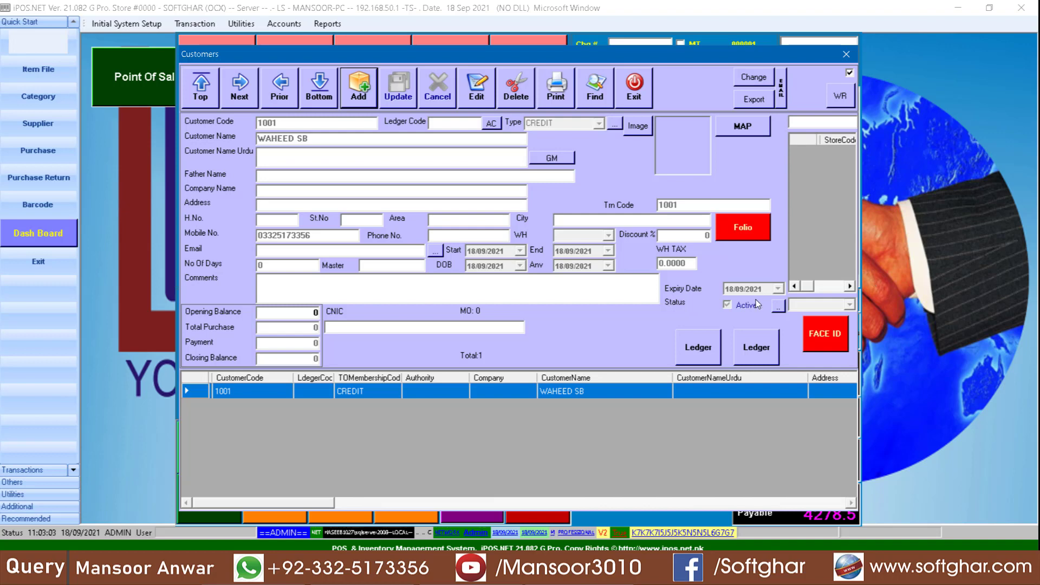
{"action": "left_click", "coordinate": [747, 229]}
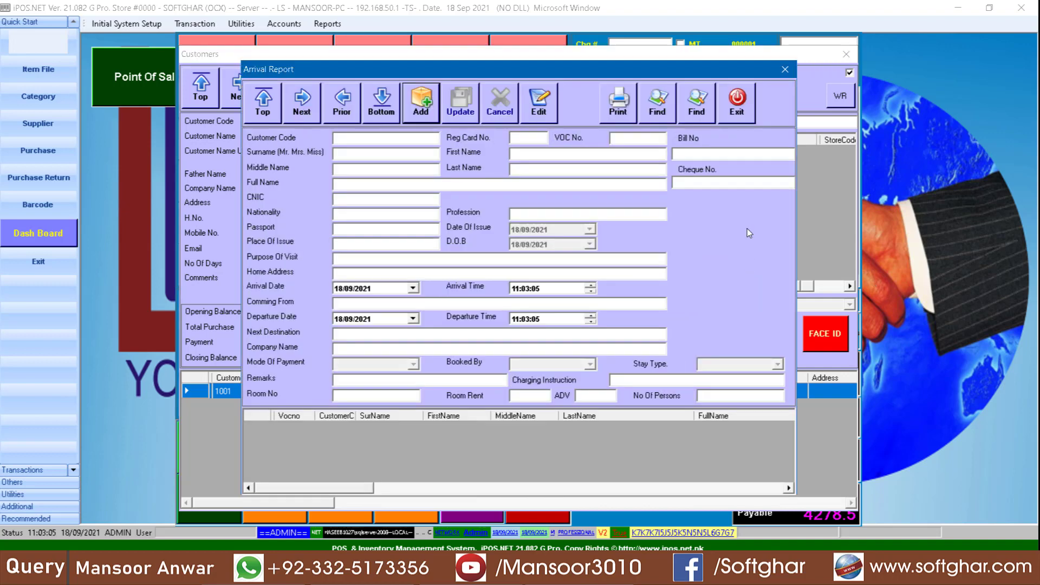
- Enter the guest's title, names, registration card number 125 and CNIC number
{"action": "left_click", "coordinate": [355, 156]}
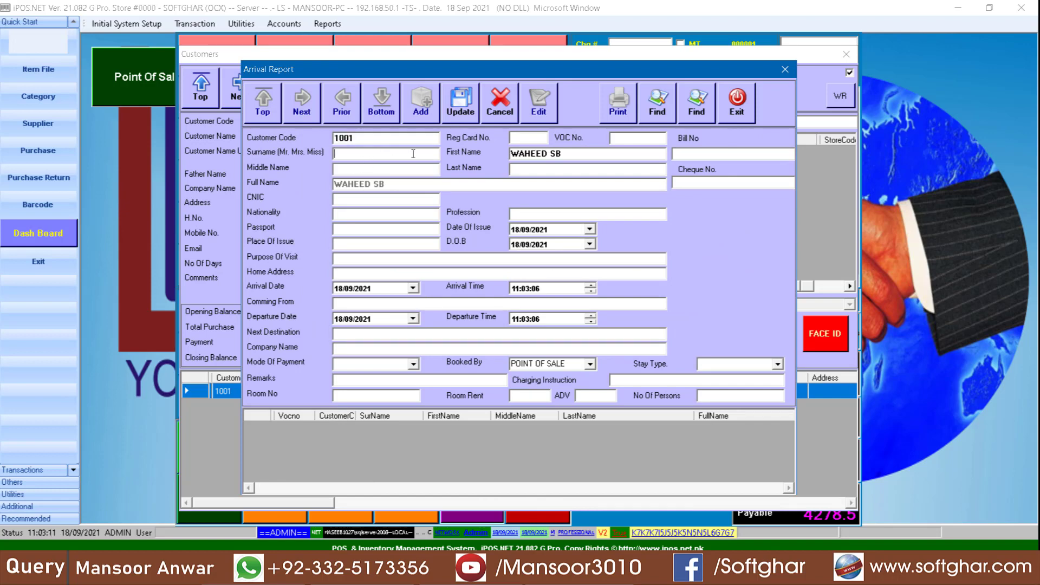
{"action": "type", "text": "MR"}
{"action": "left_click", "coordinate": [517, 136]}
{"action": "type", "text": "125"}
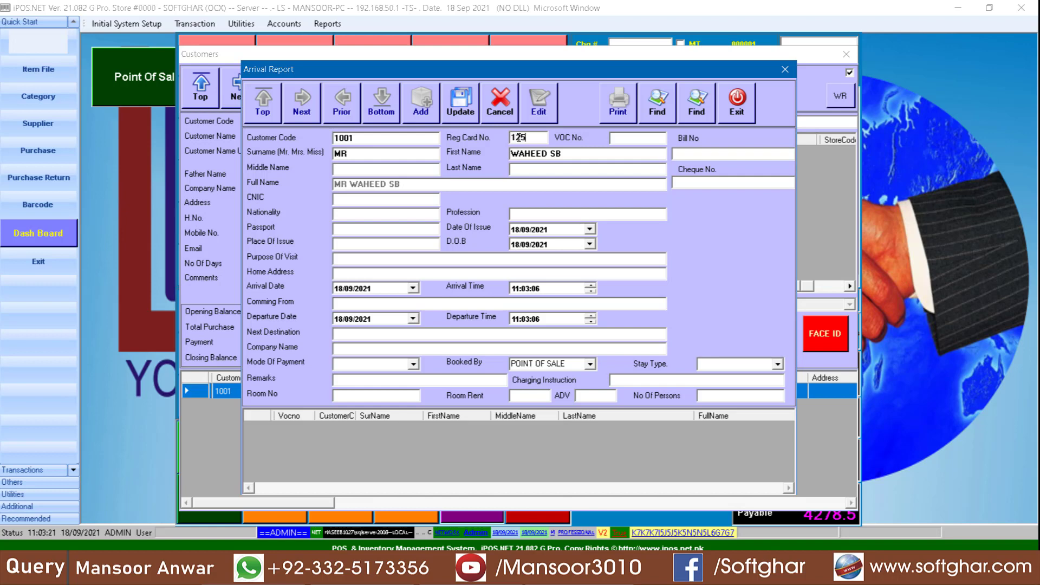
{"action": "left_click", "coordinate": [346, 168]}
{"action": "type", "text": "ABC"}
{"action": "left_click", "coordinate": [529, 170]}
{"action": "type", "text": "ABC"}
{"action": "left_click", "coordinate": [365, 198]}
{"action": "type", "text": "37405"}
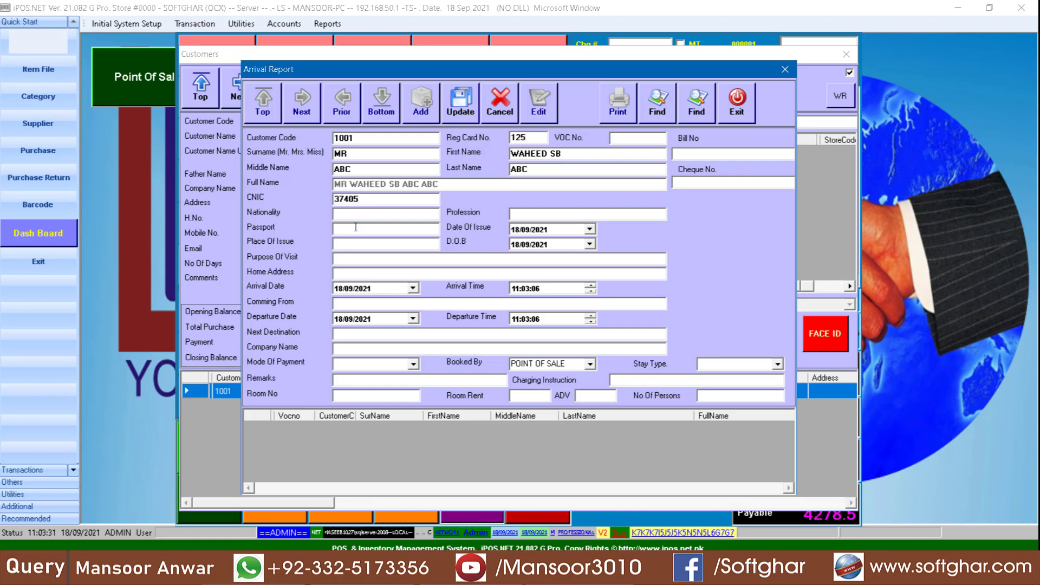
{"action": "left_click", "coordinate": [346, 261]}
- Set payment mode CASH, add remarks, room G1, rent 1200 and advance 1000
{"action": "left_click", "coordinate": [414, 363]}
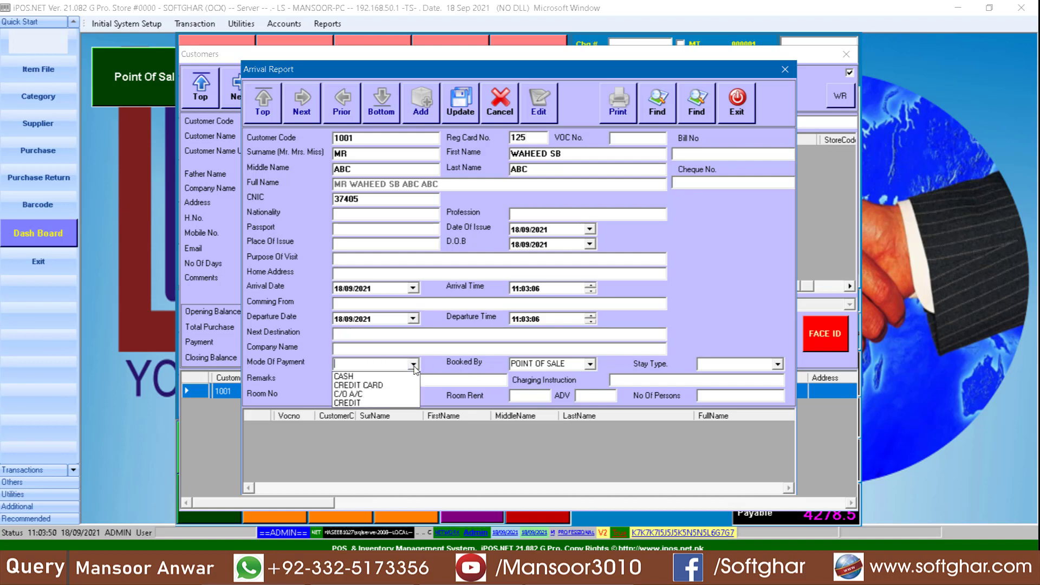
{"action": "left_click", "coordinate": [355, 376]}
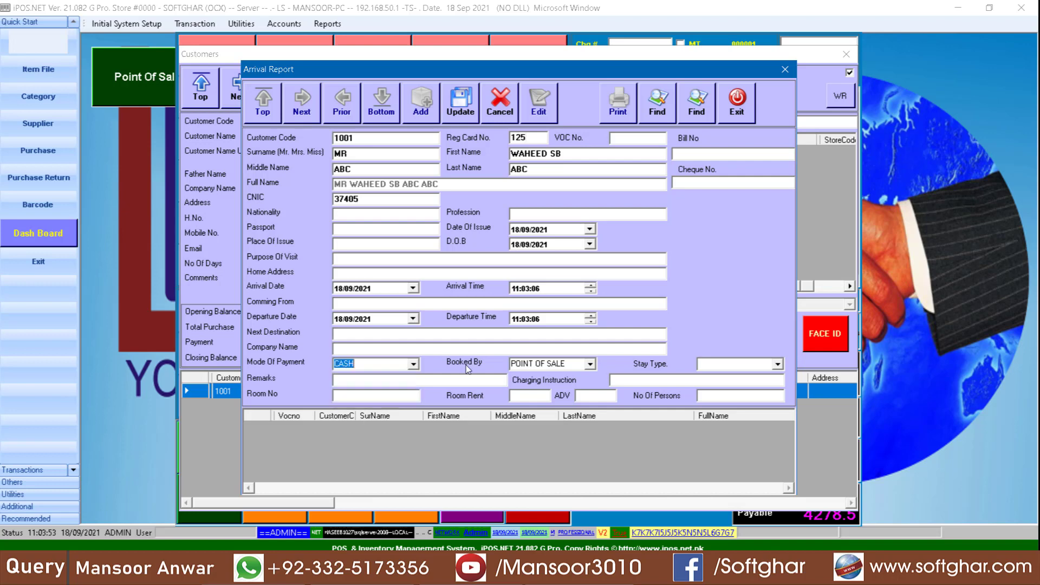
{"action": "left_click", "coordinate": [581, 367]}
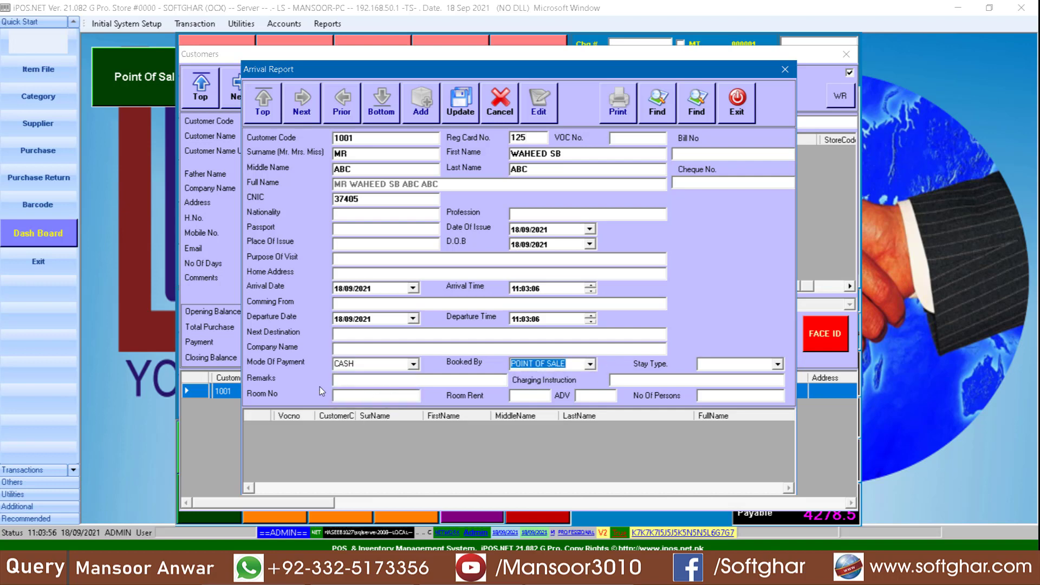
{"action": "left_click", "coordinate": [375, 379]}
{"action": "type", "text": "AFSADFASDFA SFASDF"}
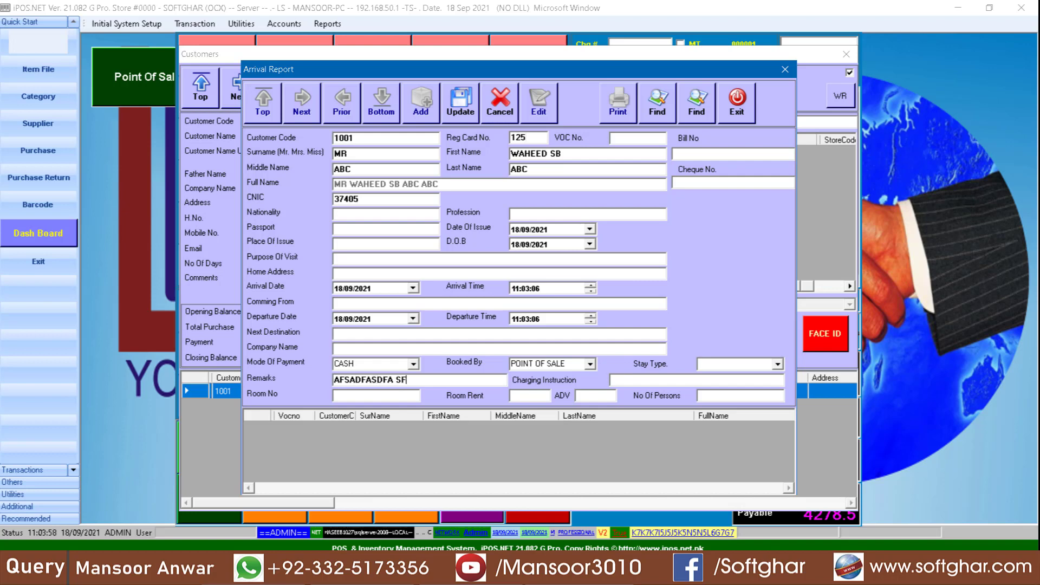
{"action": "left_click", "coordinate": [382, 395]}
{"action": "type", "text": "G1"}
{"action": "left_click", "coordinate": [539, 396]}
{"action": "type", "text": "1200"}
{"action": "key", "text": "Tab"}
{"action": "type", "text": "1000"}
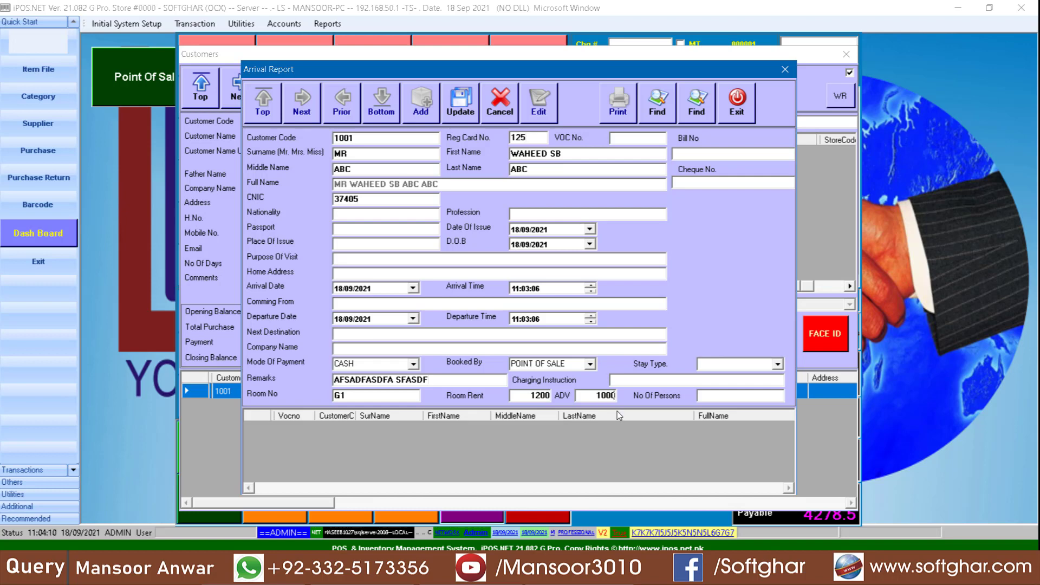
{"action": "left_click", "coordinate": [730, 397]}
- Choose a stay type and save the arrival record
{"action": "left_click", "coordinate": [781, 364]}
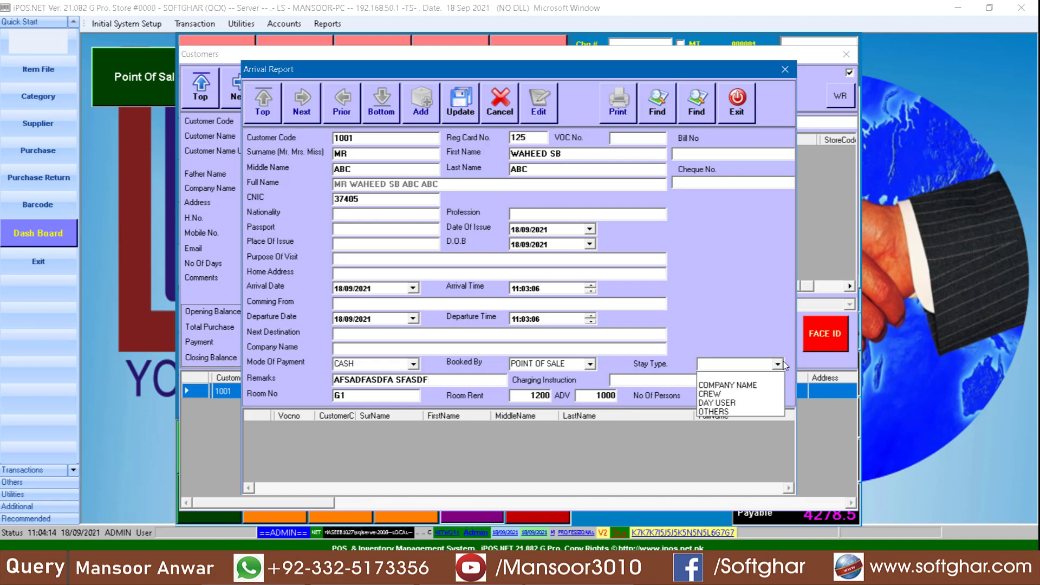
{"action": "left_click", "coordinate": [643, 384]}
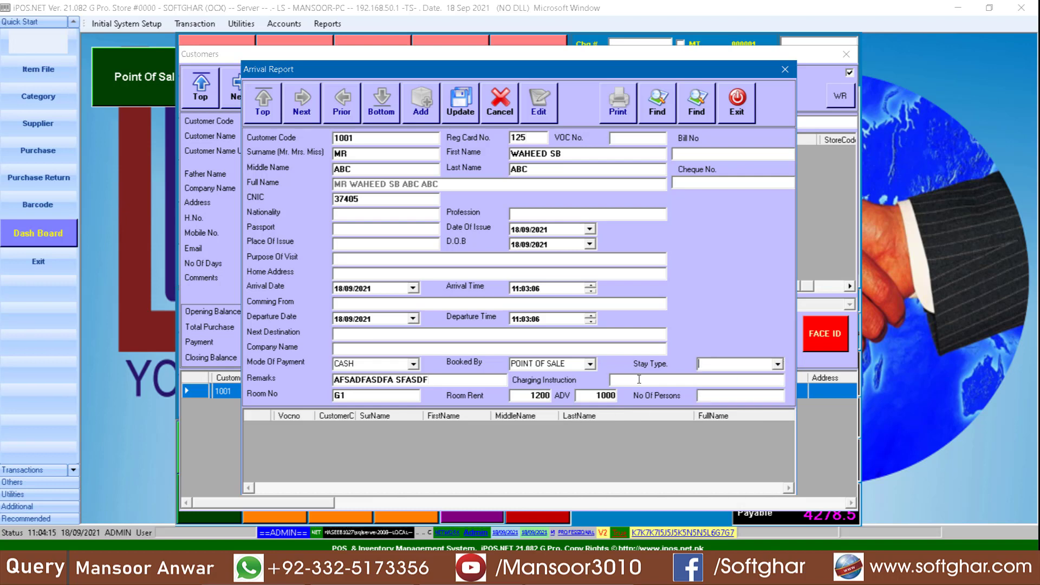
{"action": "left_click", "coordinate": [463, 111]}
{"action": "left_click", "coordinate": [547, 325]}
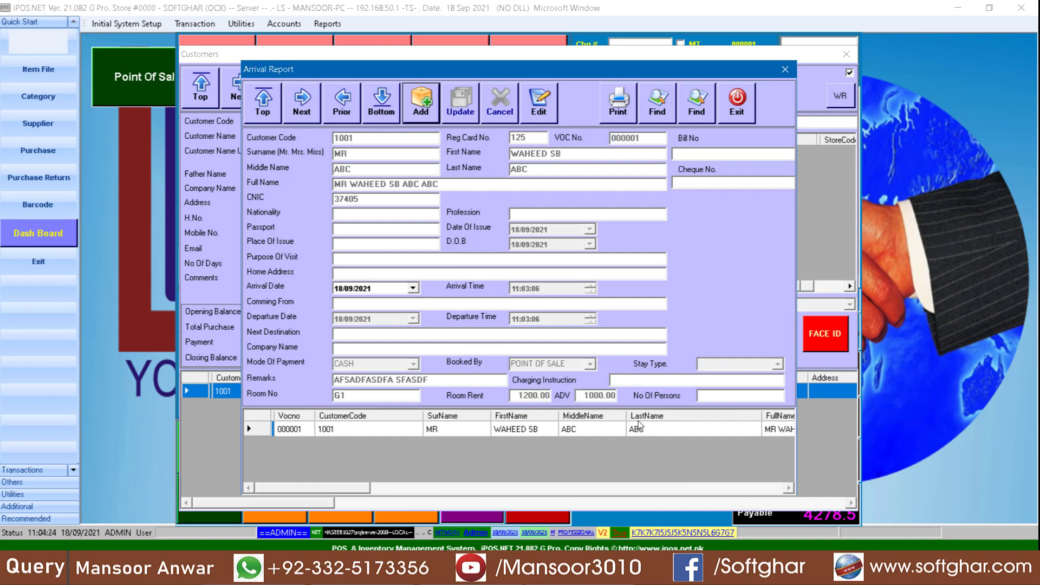
{"action": "left_click", "coordinate": [627, 98]}
- Preview the registration card, close the Arrival Report and Customers forms, and attach customer 1001 to G1's order
{"action": "left_click", "coordinate": [586, 378]}
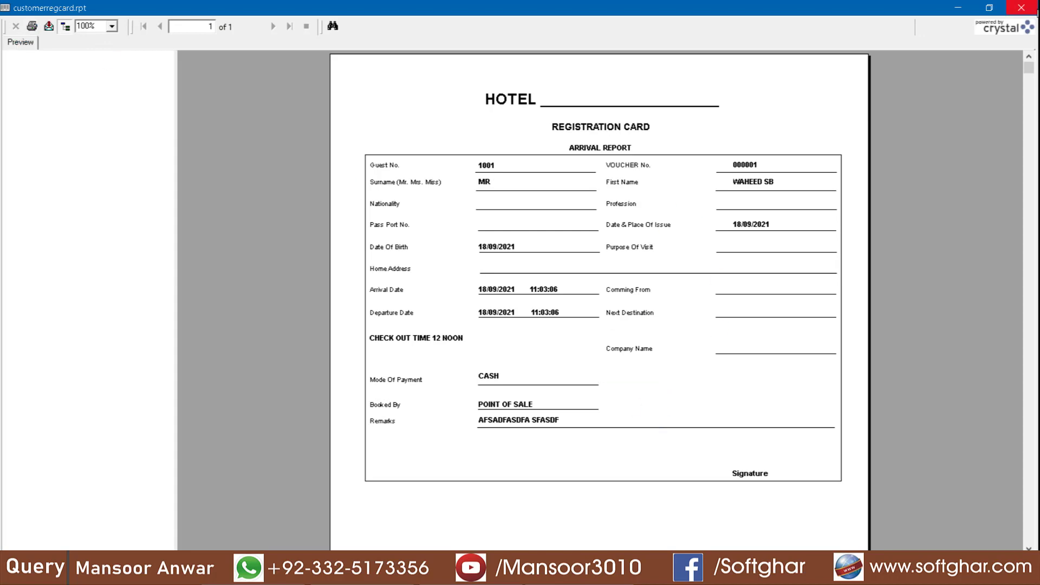
{"action": "left_click", "coordinate": [1027, 11]}
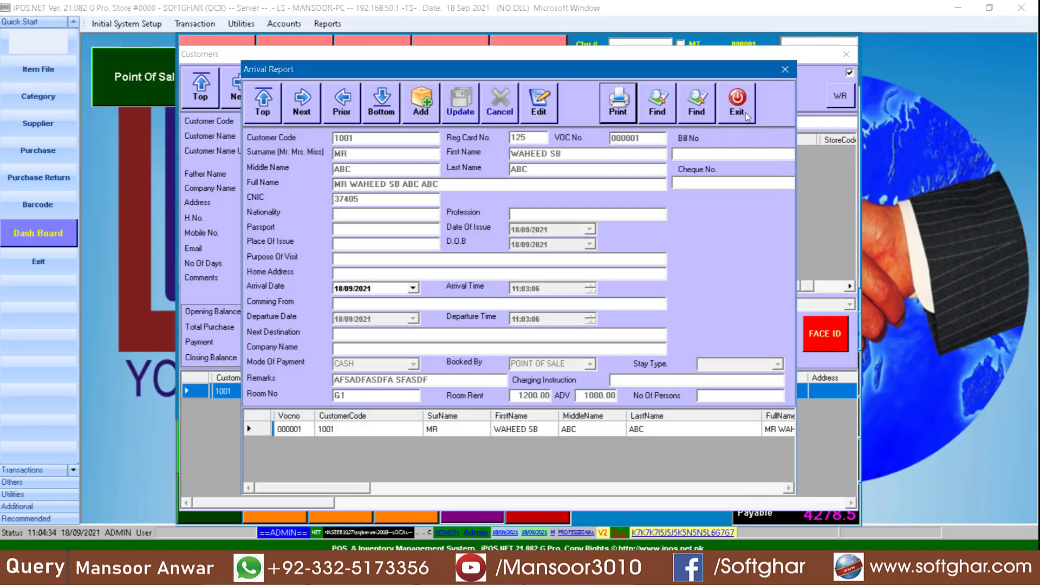
{"action": "left_click", "coordinate": [746, 112]}
{"action": "left_click", "coordinate": [636, 87]}
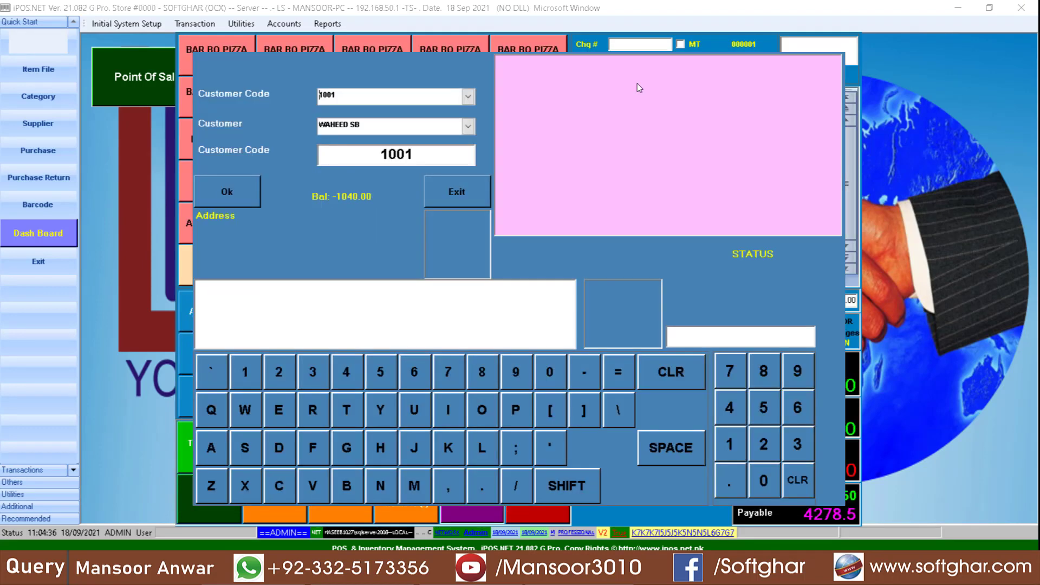
{"action": "left_click", "coordinate": [198, 191]}
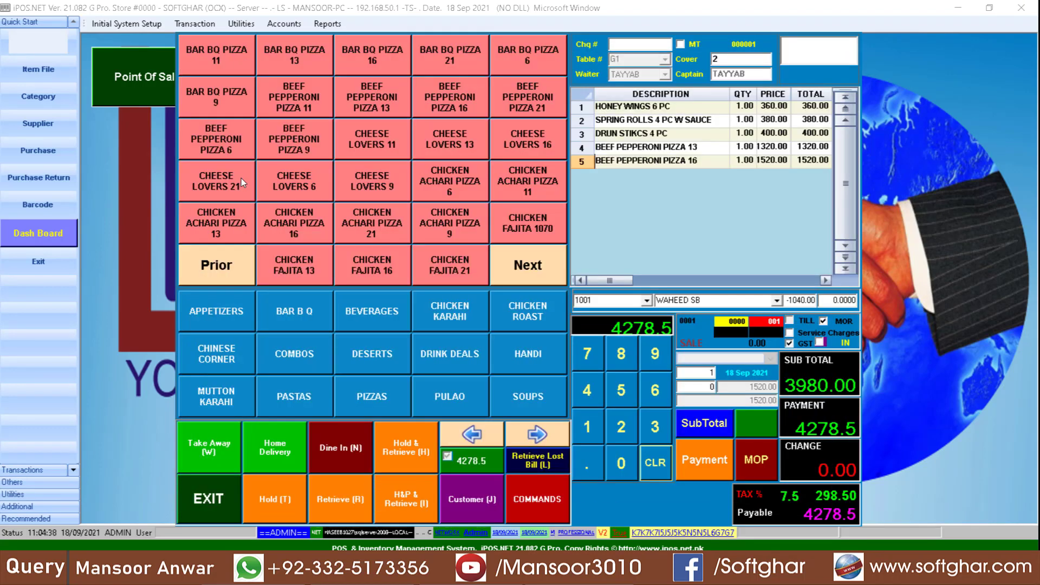
{"action": "left_click", "coordinate": [281, 499]}
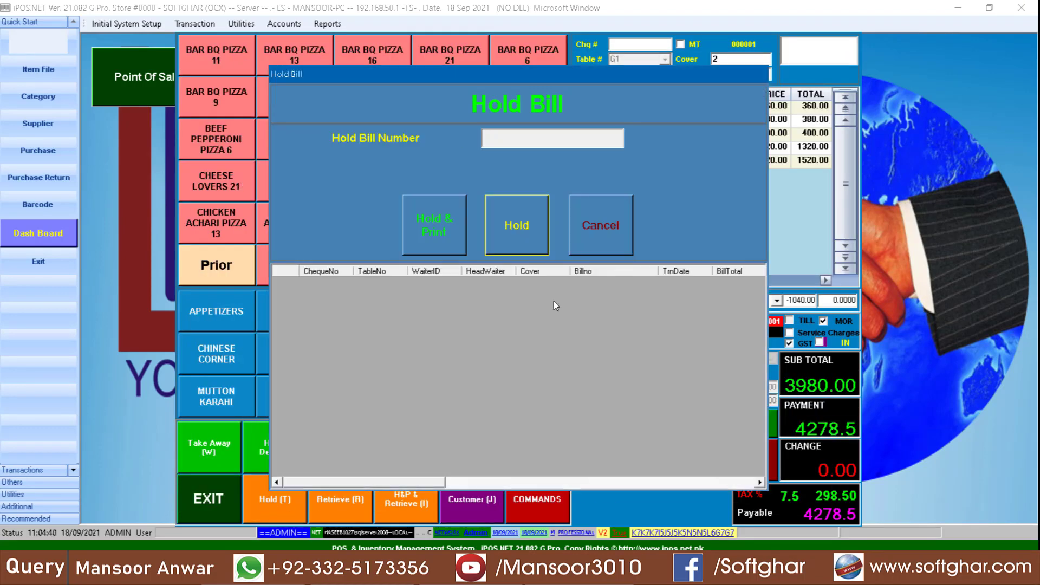
- Hold table G1's bill, then browse Ground and First Floor tables and cancel without choosing one
{"action": "left_click", "coordinate": [526, 229]}
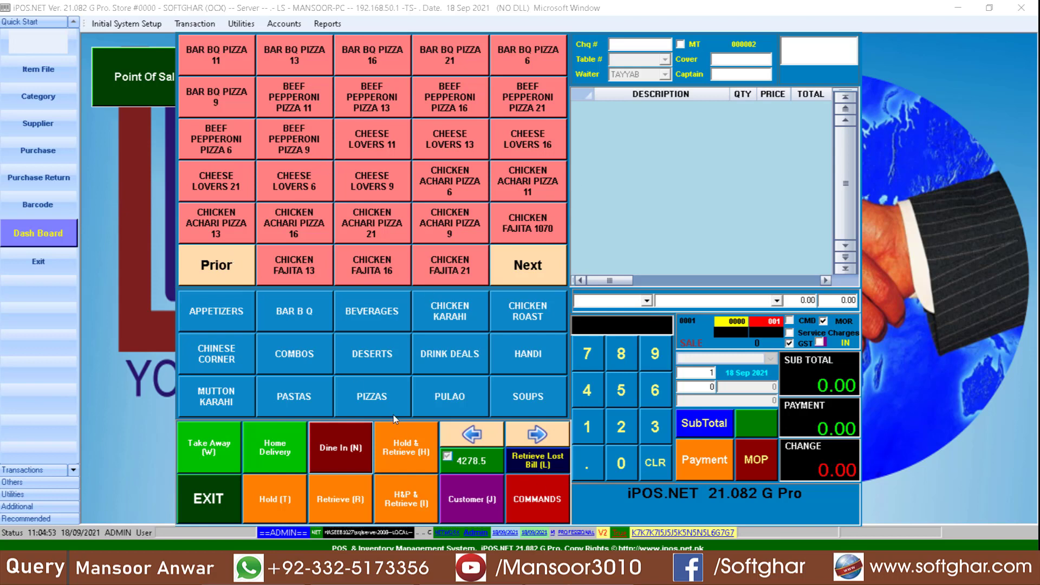
{"action": "left_click", "coordinate": [364, 442]}
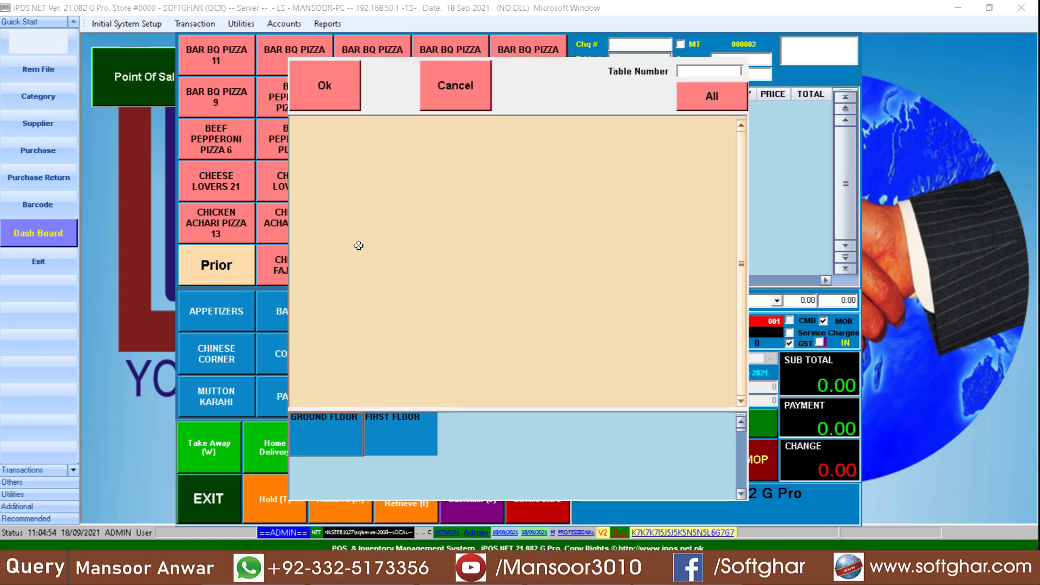
{"action": "left_click", "coordinate": [322, 424]}
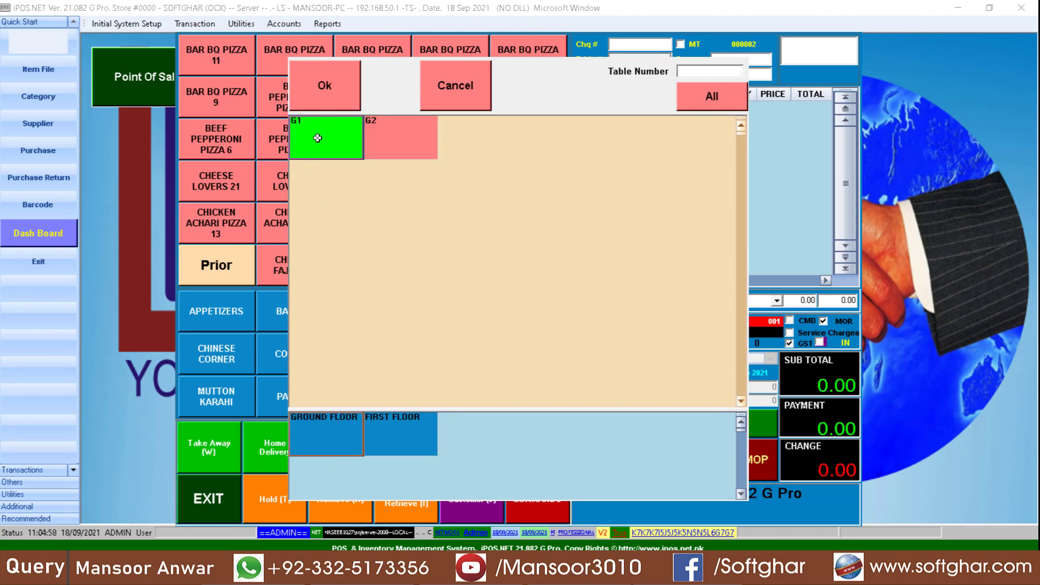
{"action": "left_click", "coordinate": [401, 441]}
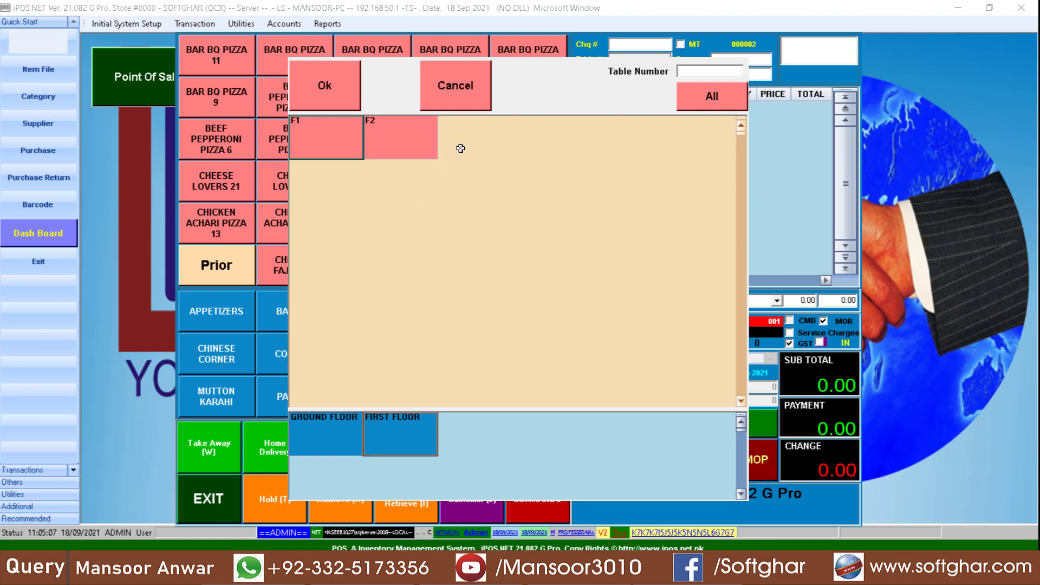
{"action": "left_click", "coordinate": [470, 99]}
{"action": "left_click", "coordinate": [617, 331]}
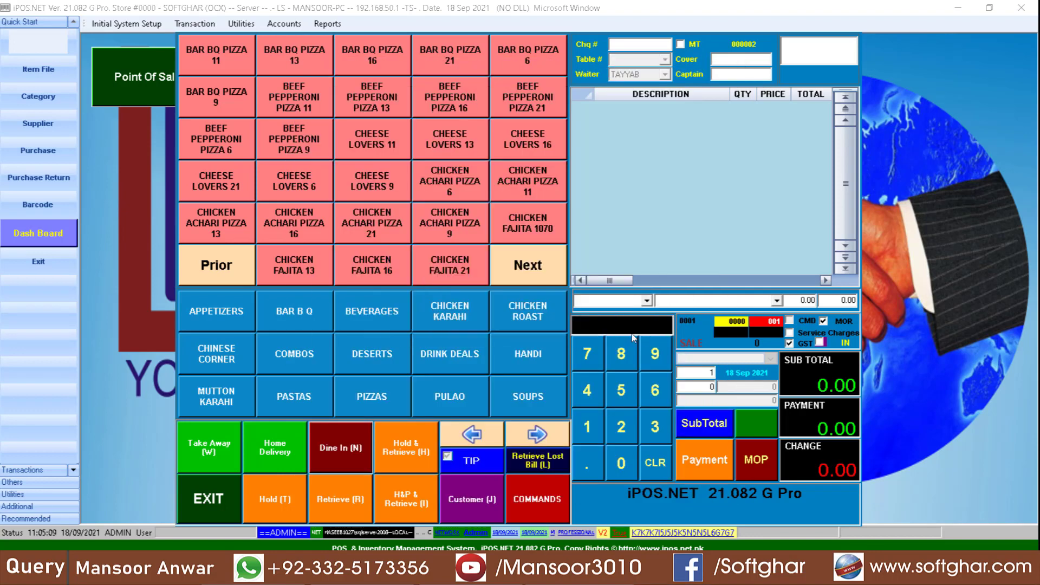
- Retrieve table G1's held bill with its five items and 4278.5 payable
{"action": "left_click", "coordinate": [345, 499]}
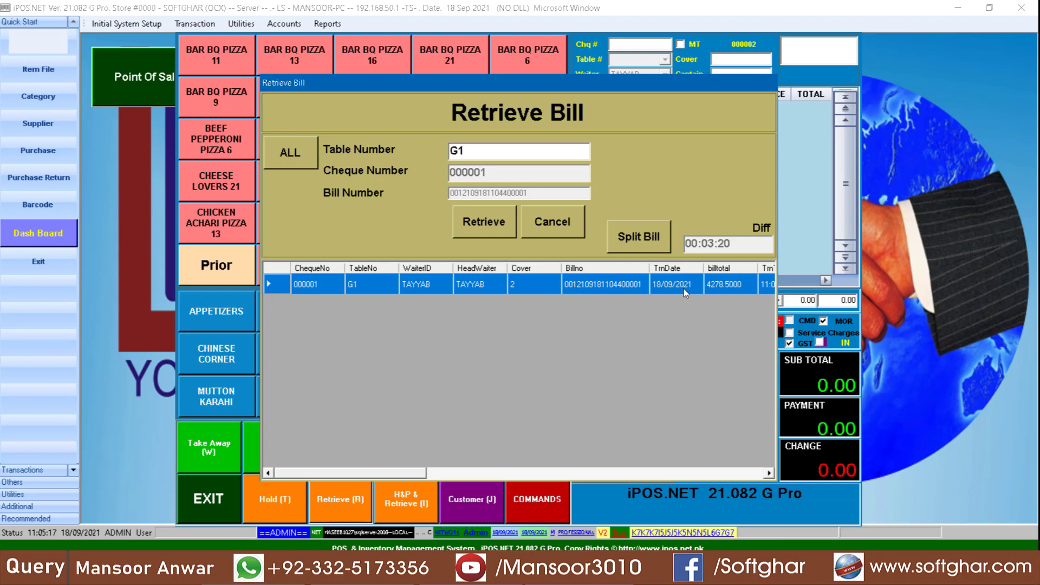
{"action": "left_click", "coordinate": [505, 228]}
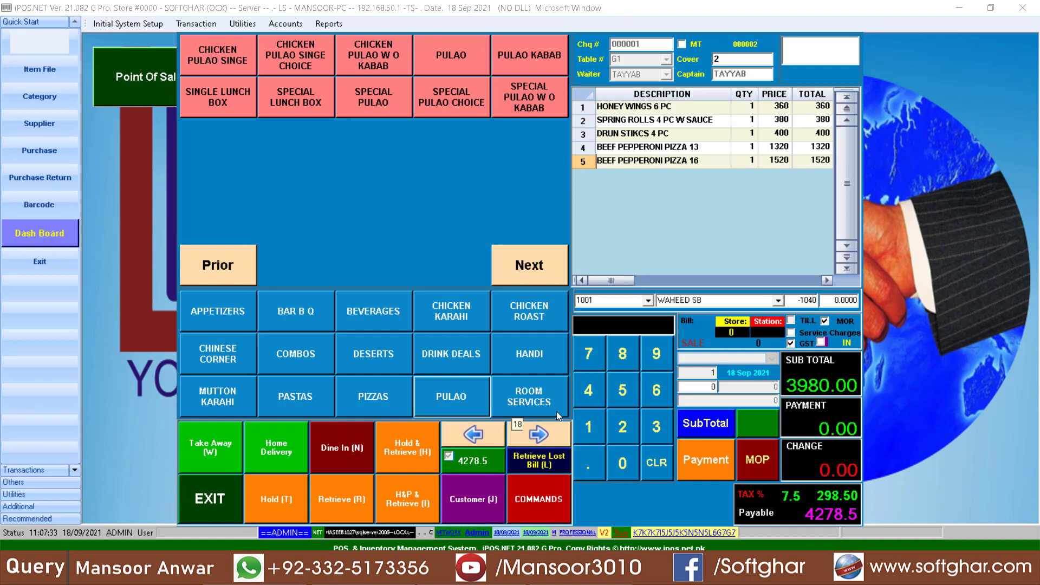
- Add ROOM RENT of 1200 from the room service charges
{"action": "left_click", "coordinate": [533, 401]}
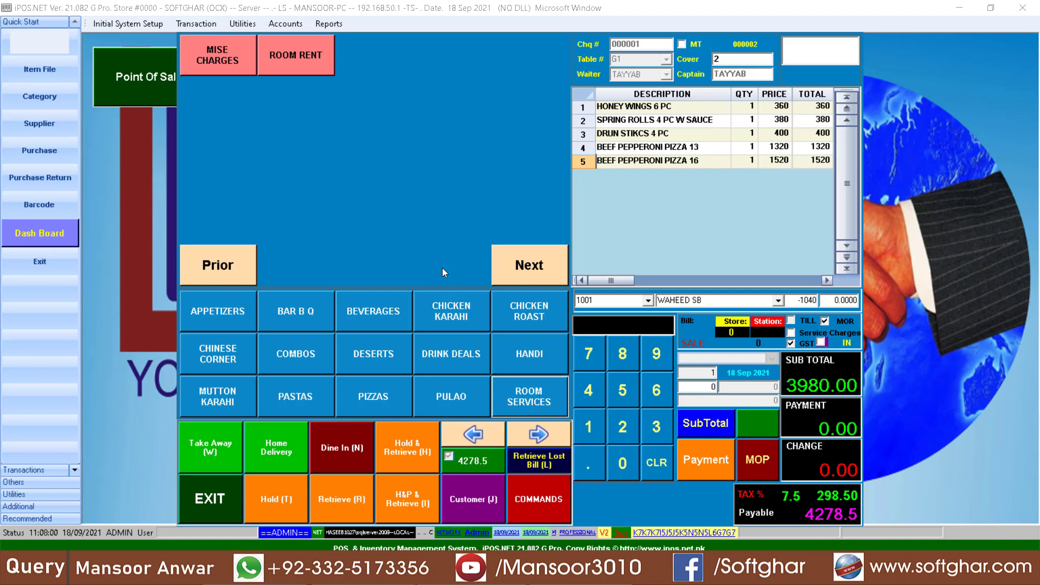
{"action": "left_click", "coordinate": [314, 65]}
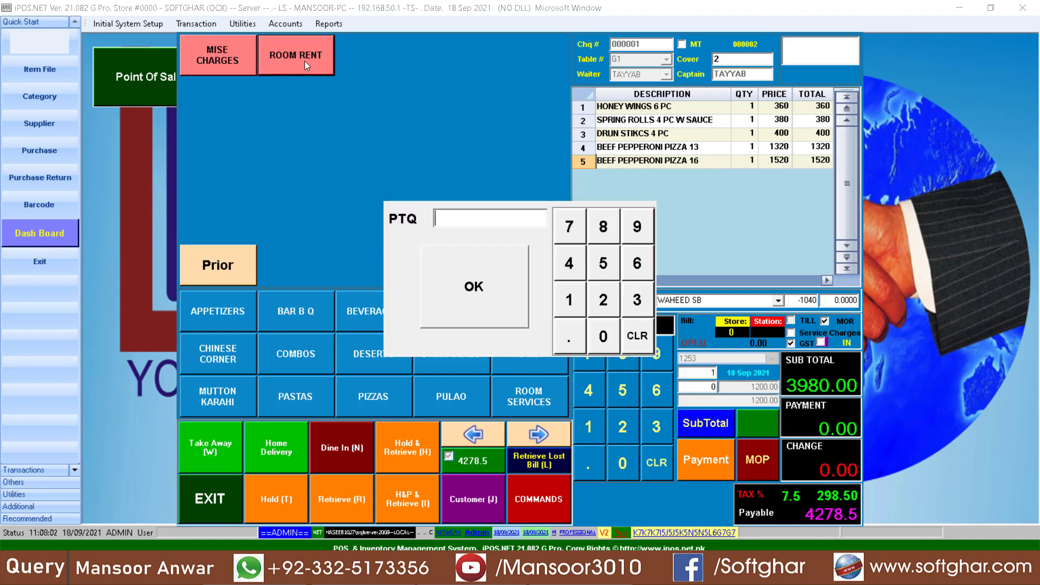
{"action": "type", "text": "1200"}
{"action": "left_click", "coordinate": [472, 287]}
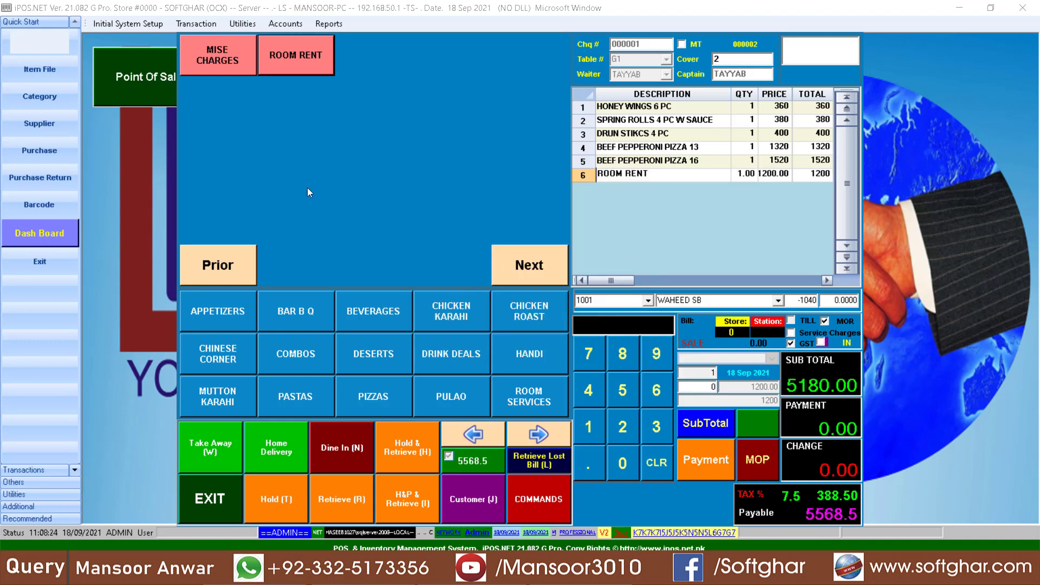
- Add MISE CHARGES of 800 to the G1 bill
{"action": "left_click", "coordinate": [217, 57]}
{"action": "type", "text": "800"}
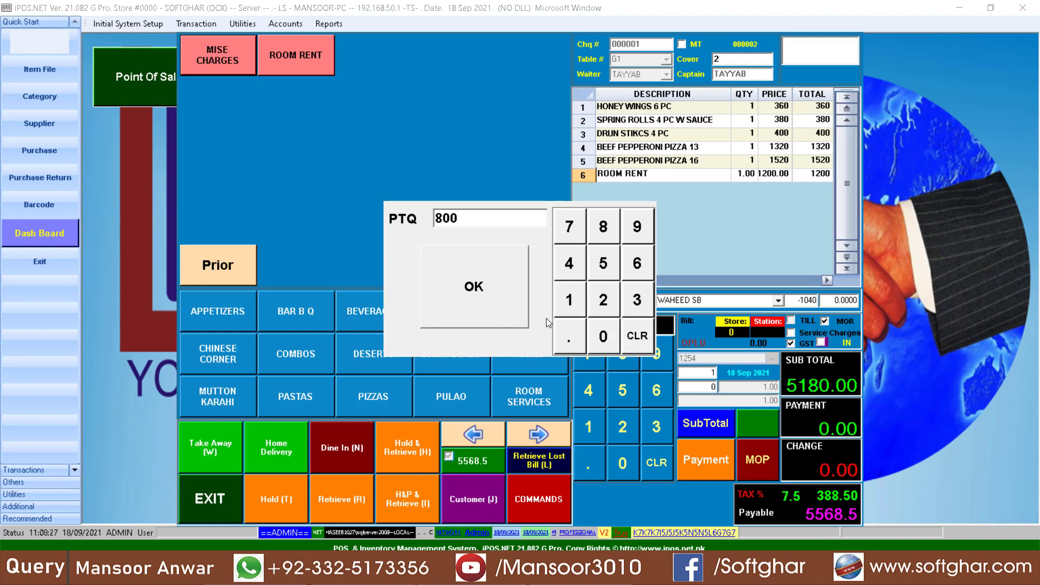
{"action": "left_click", "coordinate": [512, 289]}
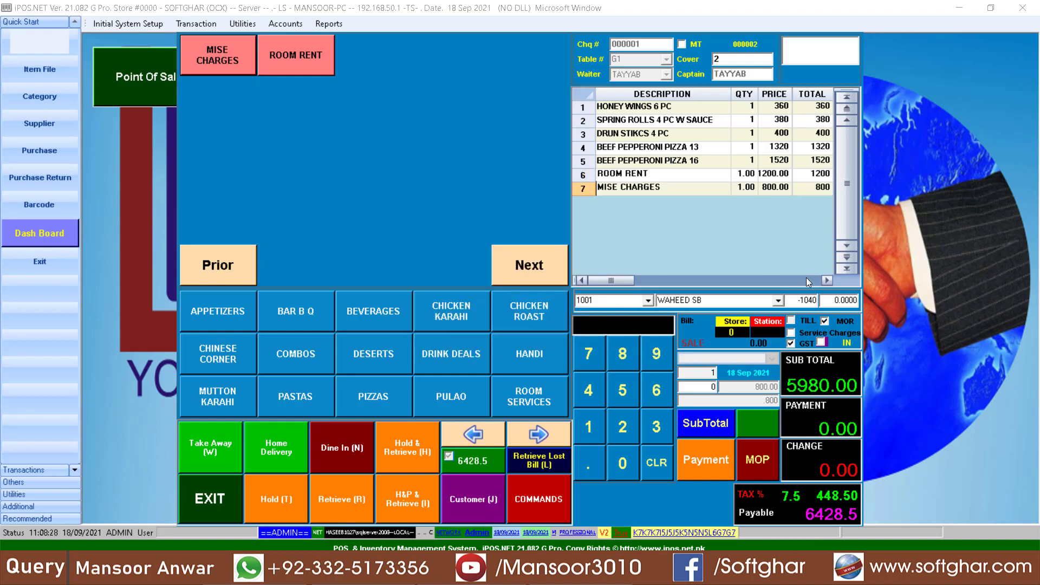
{"action": "left_click", "coordinate": [780, 188]}
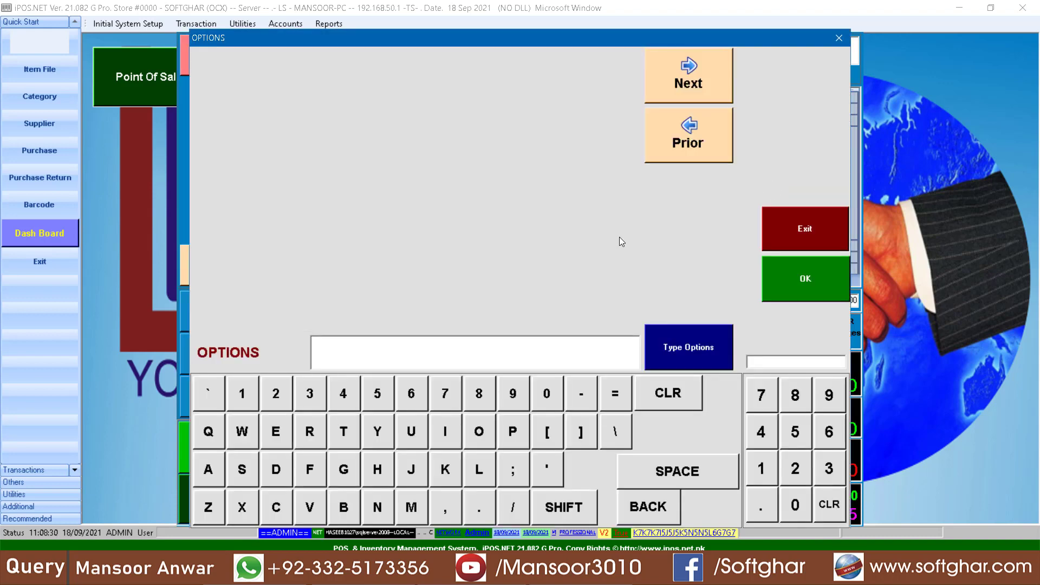
- Attach the note 'AFASDFAS DFLJK- -LKAJSDF- ASDJF- ALSFDJA K' to MISE CHARGES and bring up payment modes
{"action": "left_click", "coordinate": [350, 358]}
{"action": "type", "text": "AFA"}
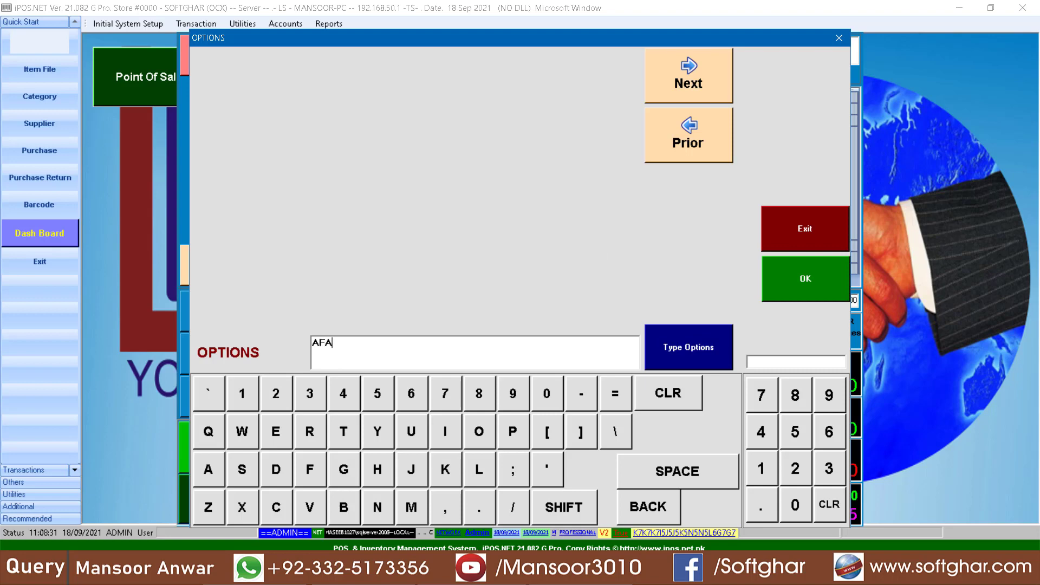
{"action": "type", "text": "SDFAS DFLJK- -LKAJSDF- ASDJF- ALSFDJA K"}
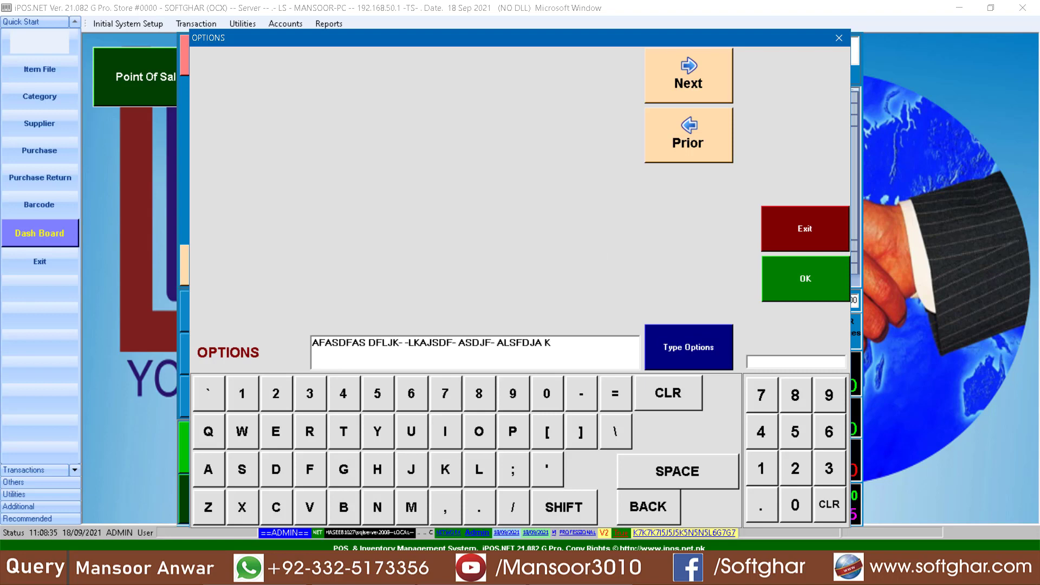
{"action": "left_click", "coordinate": [821, 284]}
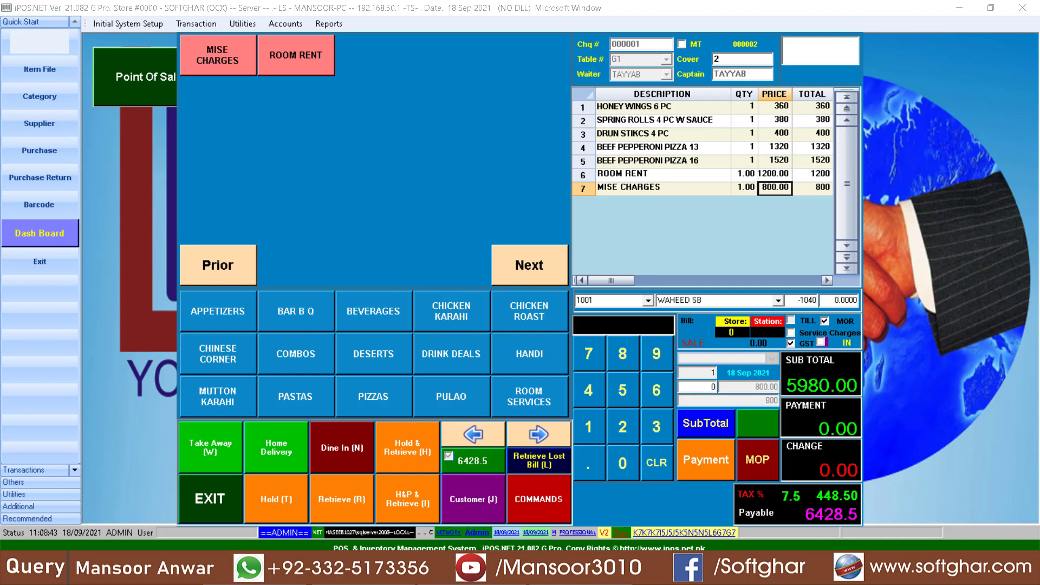
{"action": "left_click_drag", "start_coordinate": [787, 386], "coordinate": [830, 385]}
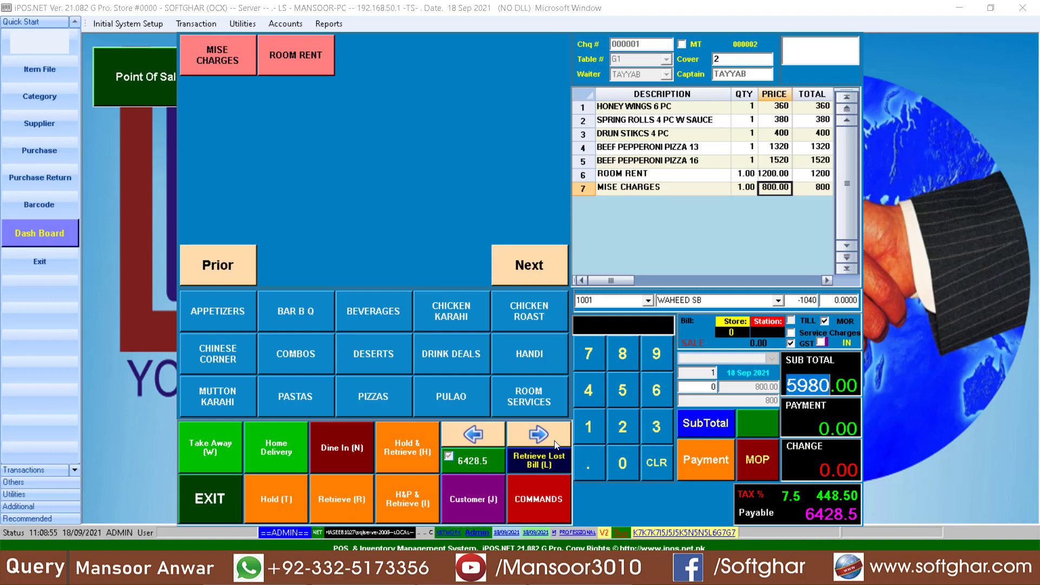
{"action": "left_click", "coordinate": [762, 464]}
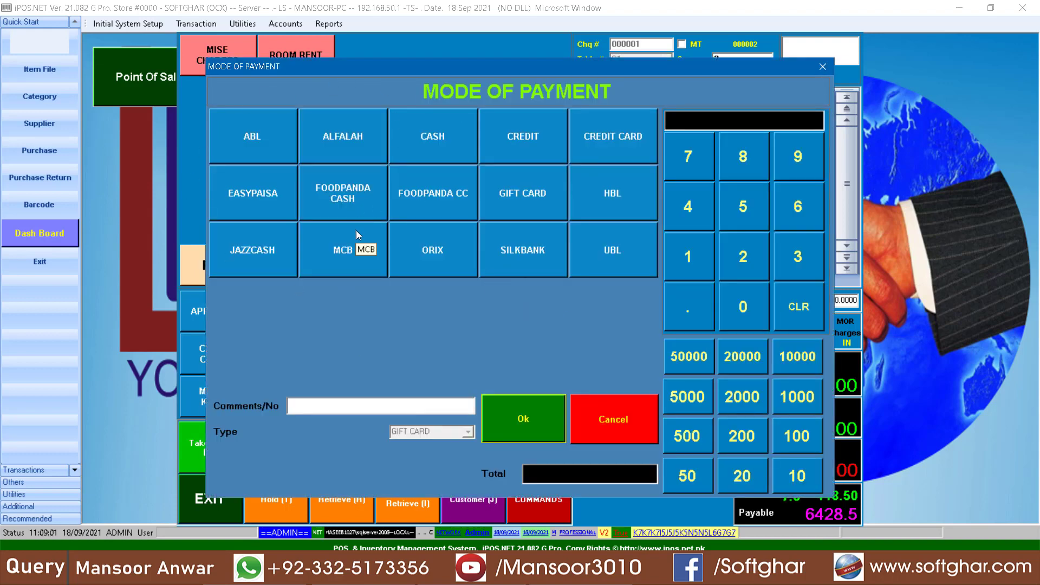
- Settle the 6428.5 G1 bill with credit card as the payment mode
{"action": "left_click", "coordinate": [604, 144]}
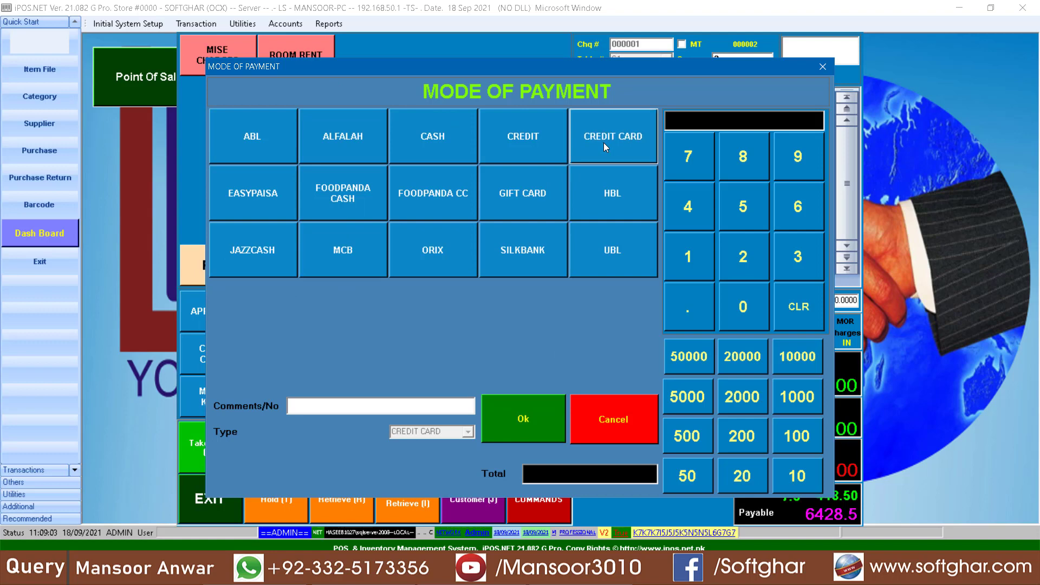
{"action": "left_click", "coordinate": [525, 436]}
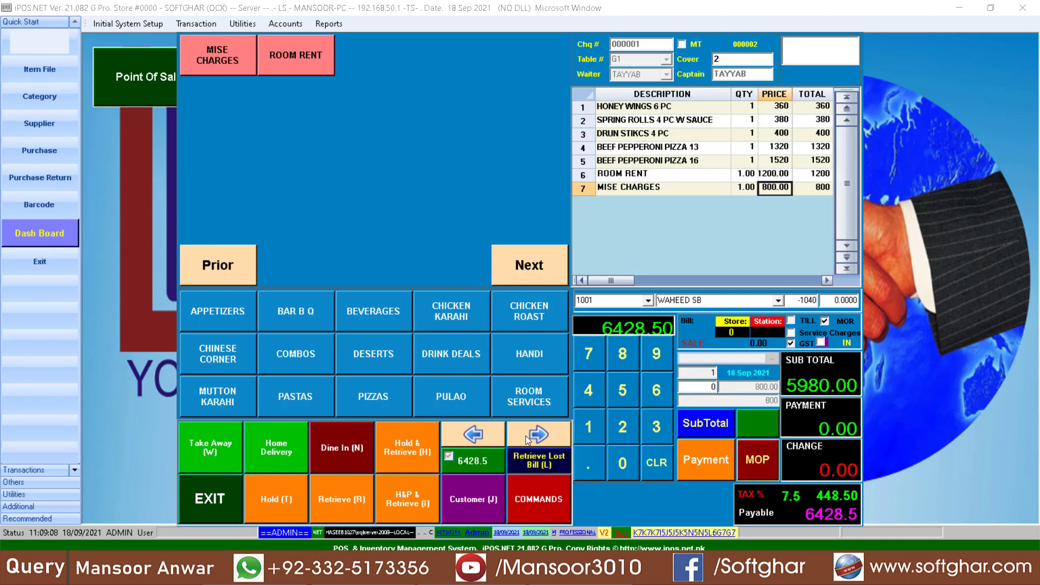
{"action": "left_click", "coordinate": [696, 467]}
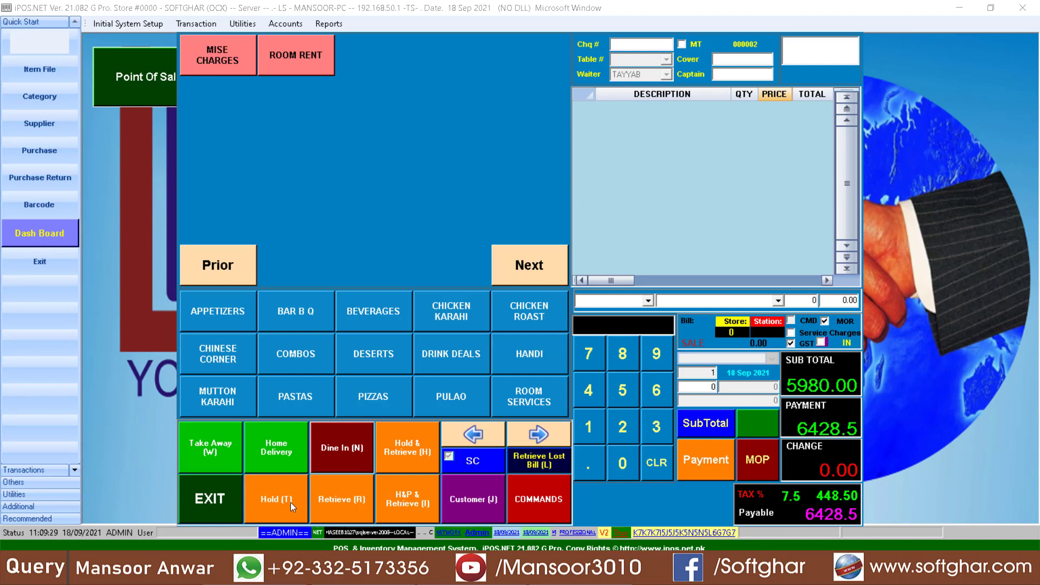
- Start a dine-in order for table F2 with 2 covers
{"action": "left_click", "coordinate": [351, 441]}
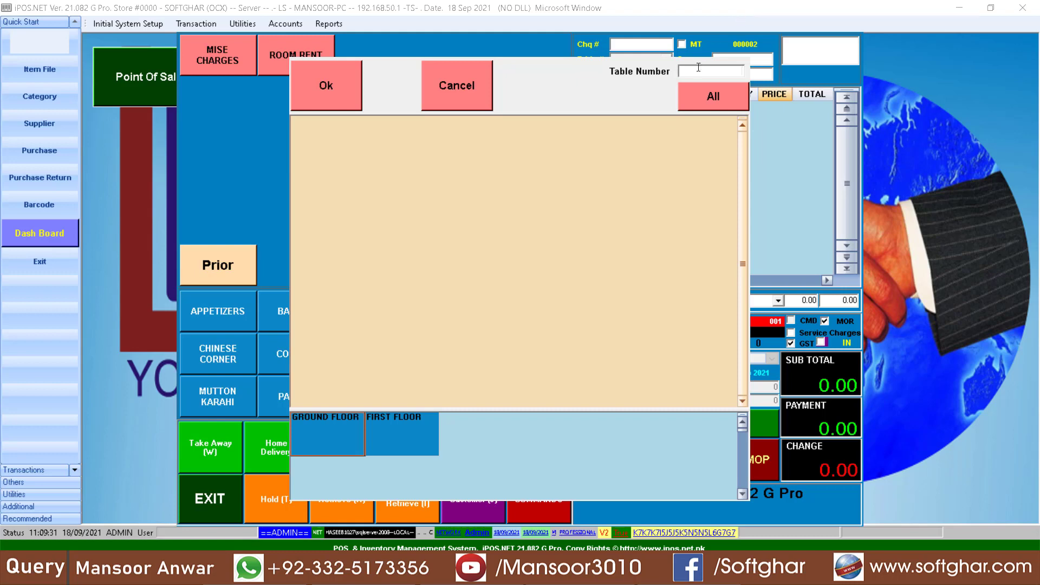
{"action": "left_click", "coordinate": [391, 451]}
{"action": "left_click", "coordinate": [399, 141]}
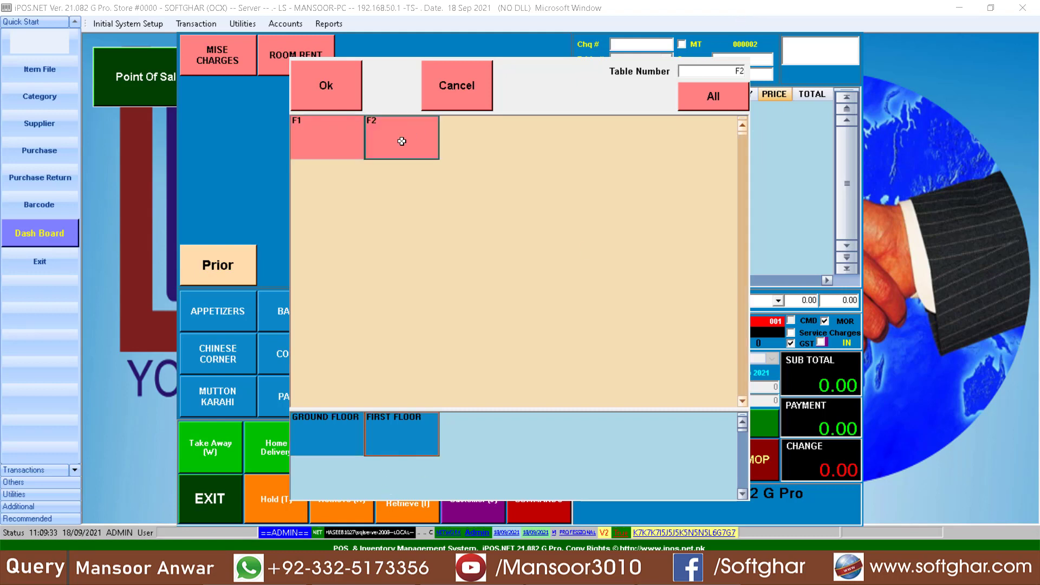
{"action": "left_click", "coordinate": [333, 88]}
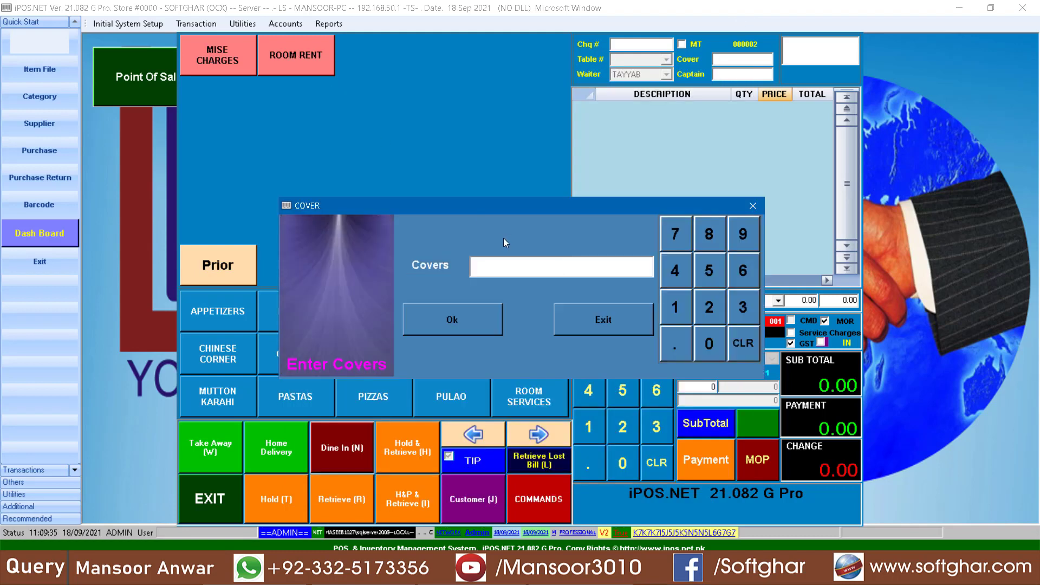
{"action": "type", "text": "2"}
{"action": "key", "text": "Return"}
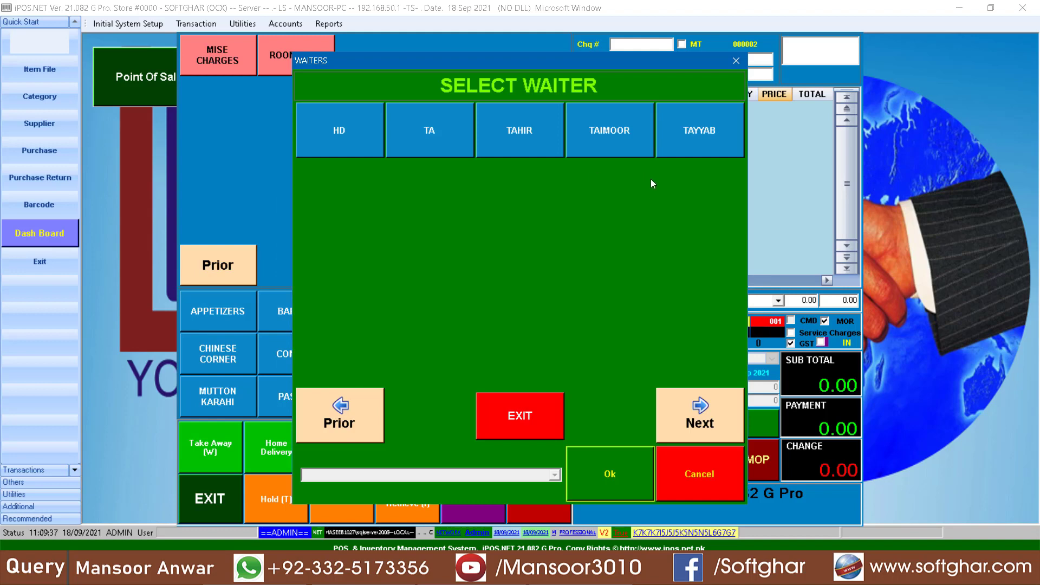
- Assign a waiter and add CHICKEN COMBO and SEAFOOD COMBO to the order
{"action": "left_click", "coordinate": [554, 154]}
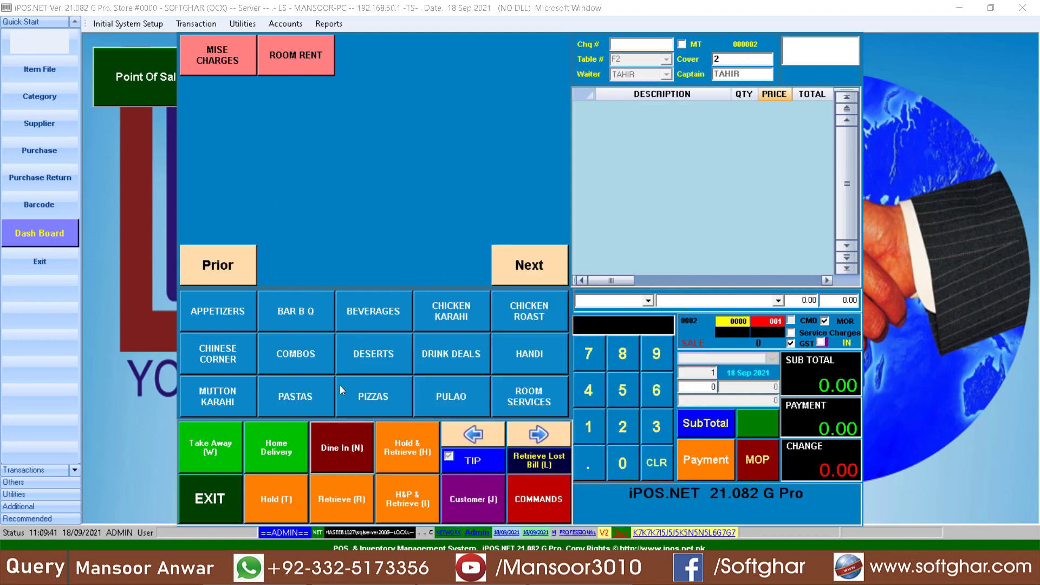
{"action": "left_click", "coordinate": [310, 365]}
{"action": "left_click", "coordinate": [292, 71]}
{"action": "left_click", "coordinate": [397, 63]}
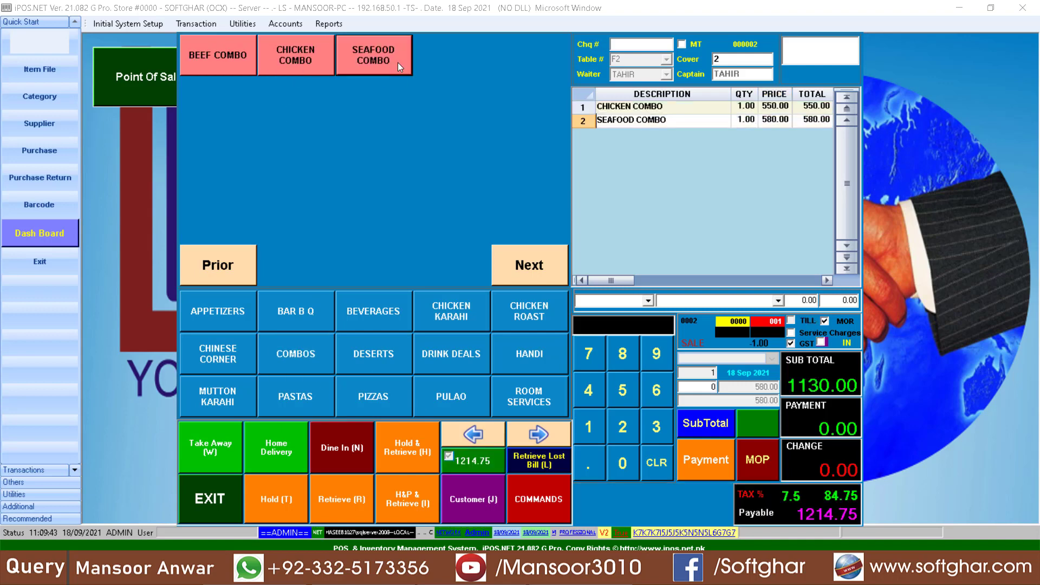
- Charge the 1214.75 bill to the guest customer's account and finalise payment
{"action": "key", "text": "j"}
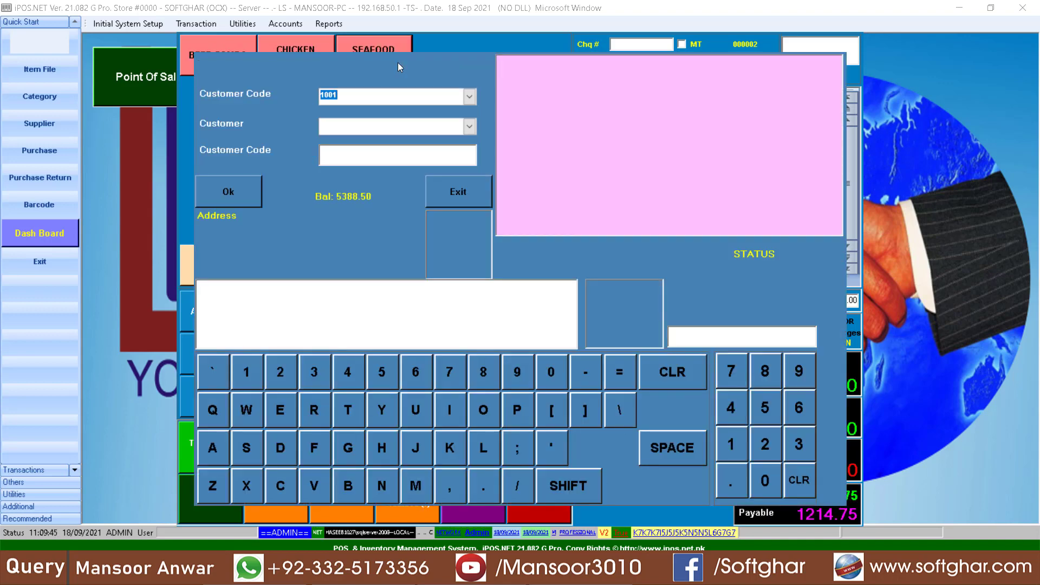
{"action": "left_click", "coordinate": [470, 98]}
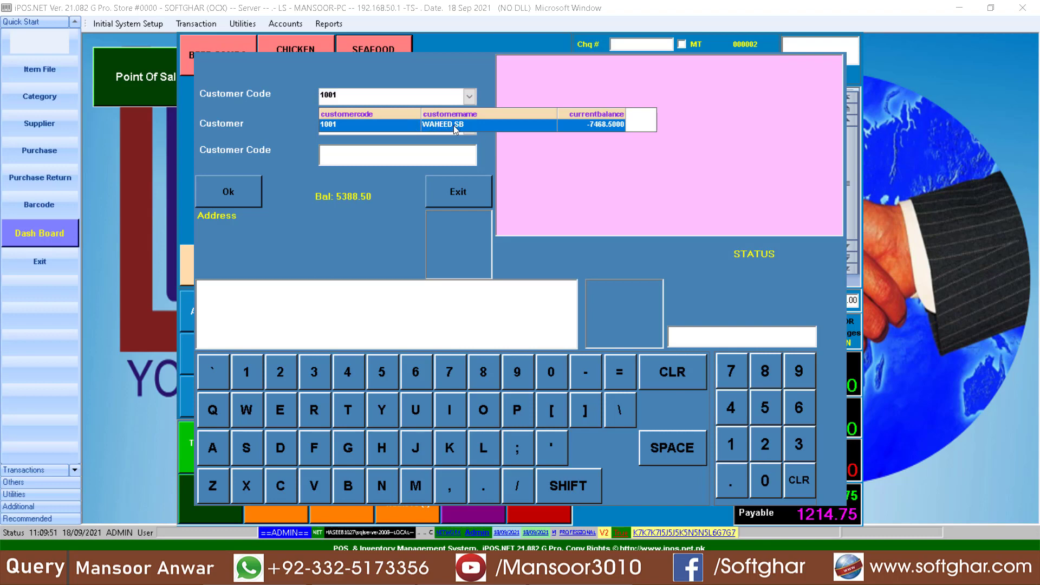
{"action": "left_click", "coordinate": [453, 125]}
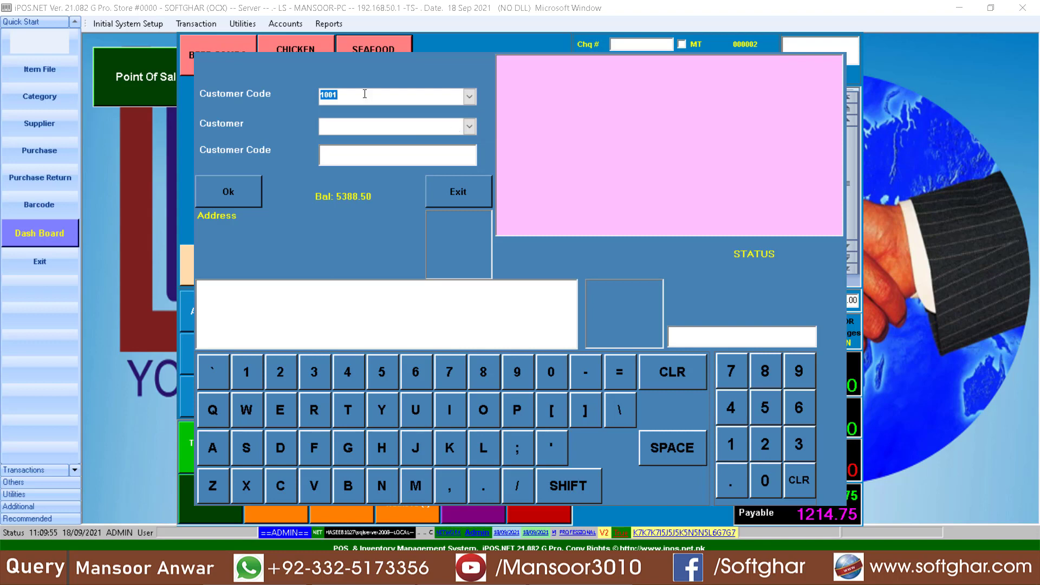
{"action": "key", "text": "Return"}
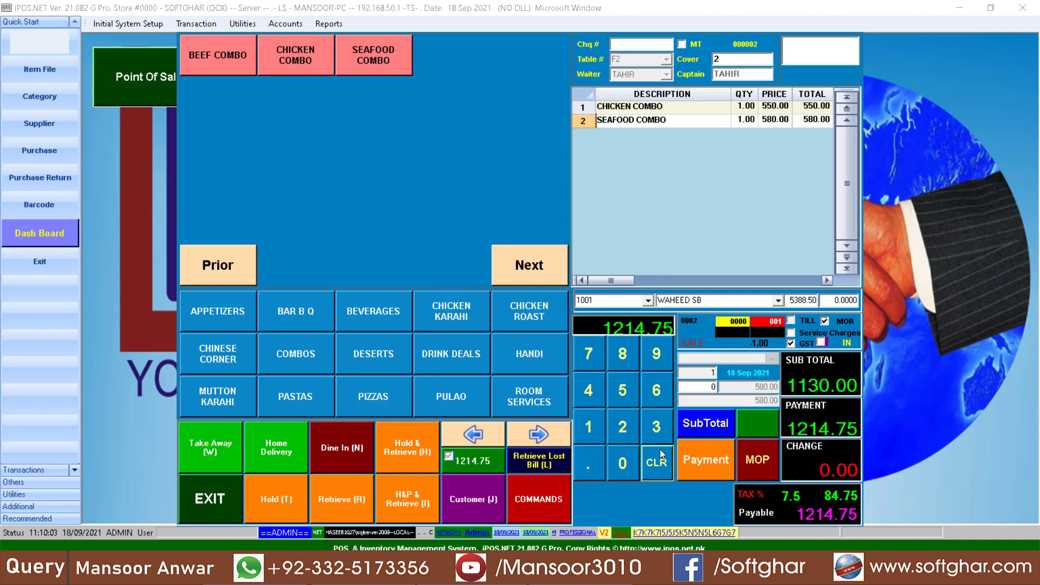
{"action": "left_click", "coordinate": [708, 460]}
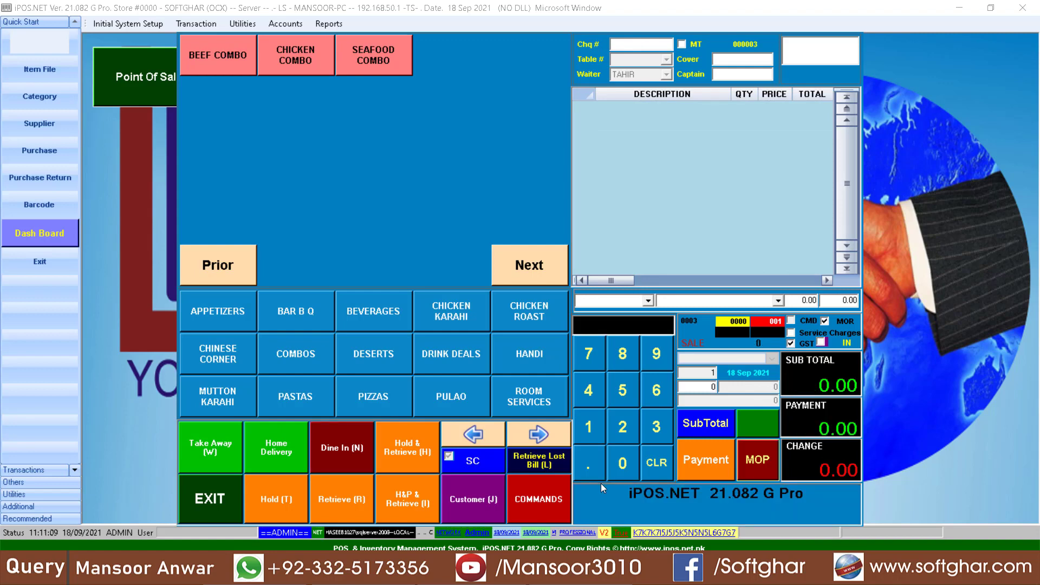
{"action": "left_click", "coordinate": [213, 506]}
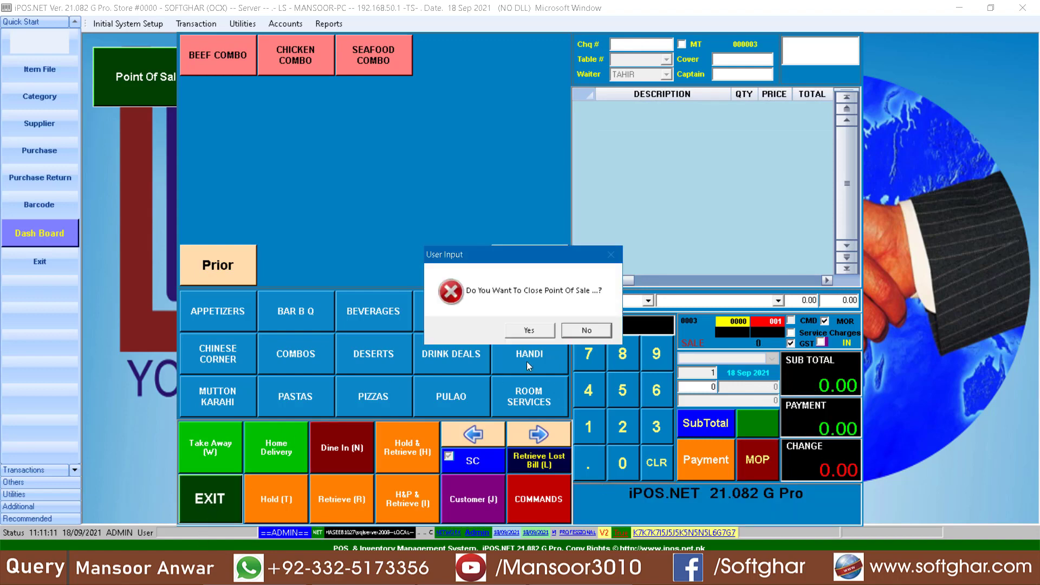
- Close the sales screen and open Customer Transaction Detail for the guest customer
{"action": "left_click", "coordinate": [530, 327]}
{"action": "left_click", "coordinate": [339, 24]}
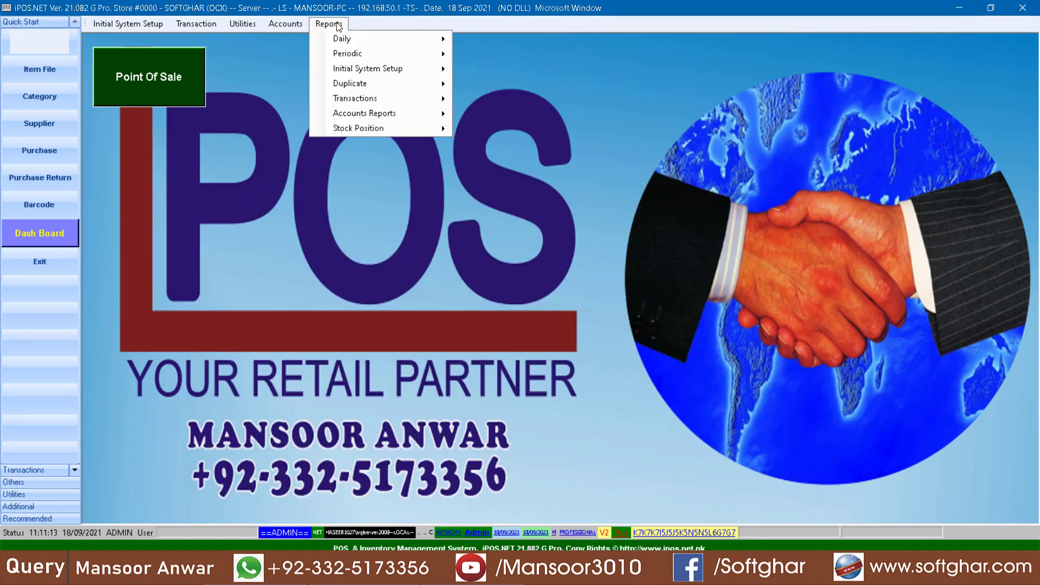
{"action": "mouse_move", "coordinate": [374, 99]}
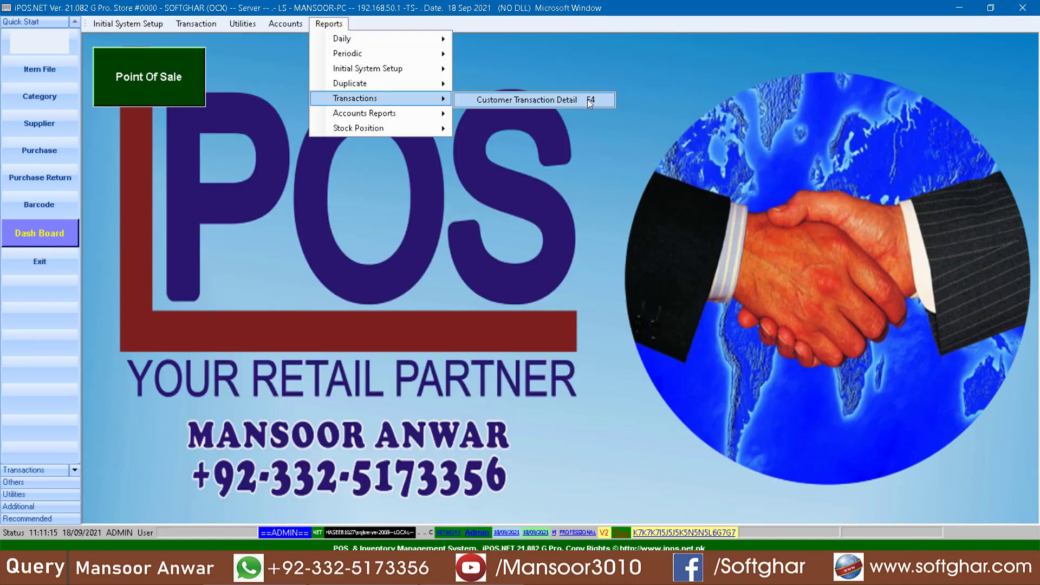
{"action": "left_click", "coordinate": [563, 100]}
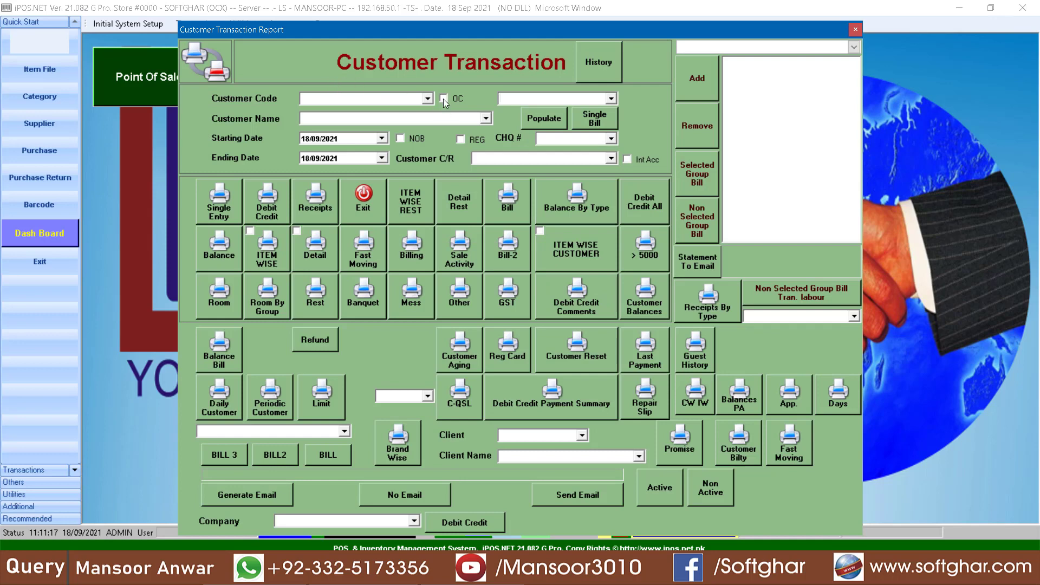
{"action": "left_click", "coordinate": [427, 99]}
{"action": "left_click", "coordinate": [330, 122]}
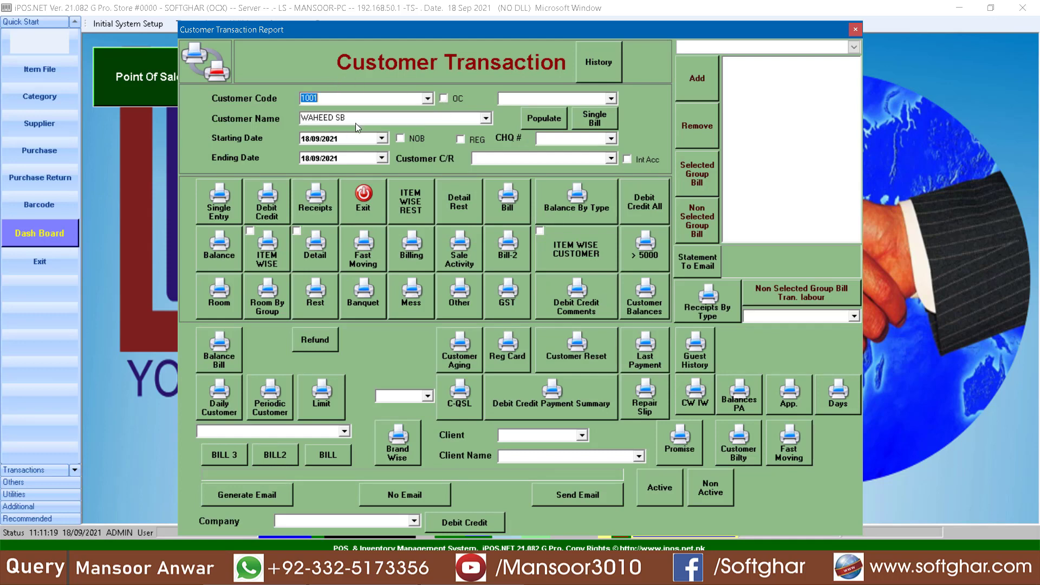
- Preview the debit/credit ledger from 2019, showing 7,603.25 outstanding, then close the report
{"action": "left_click", "coordinate": [316, 140]}
{"action": "key", "text": "Right"}
{"action": "key", "text": "Right"}
{"action": "type", "text": "2019"}
{"action": "left_click", "coordinate": [264, 209]}
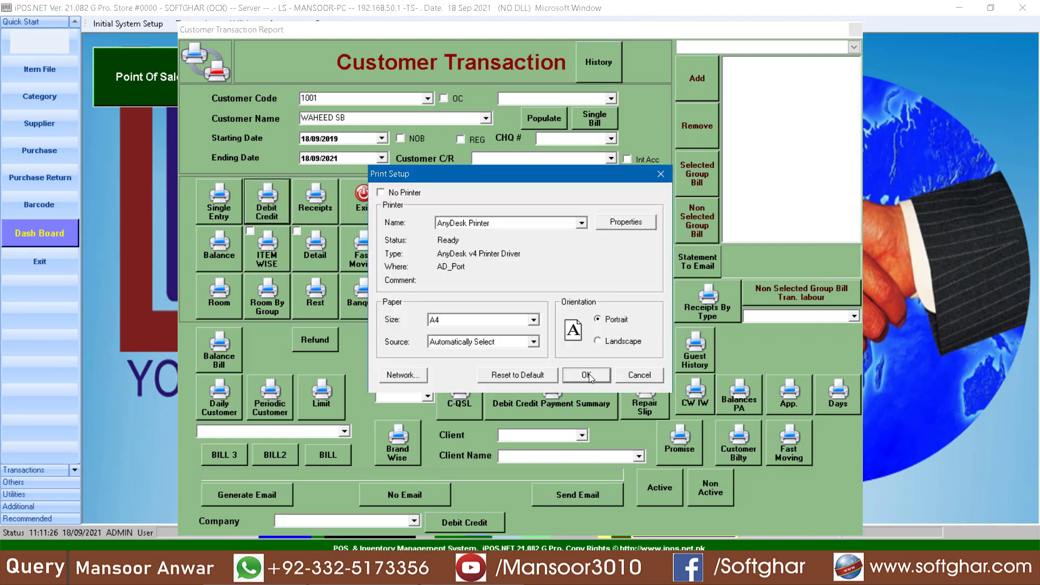
{"action": "left_click", "coordinate": [591, 374]}
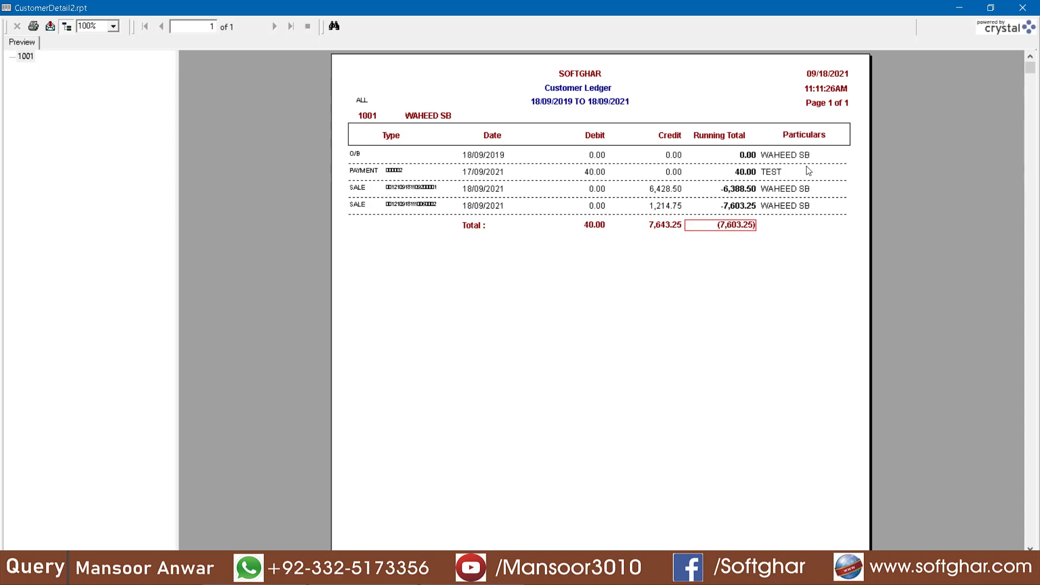
{"action": "left_click", "coordinate": [1022, 8]}
{"action": "left_click", "coordinate": [374, 217]}
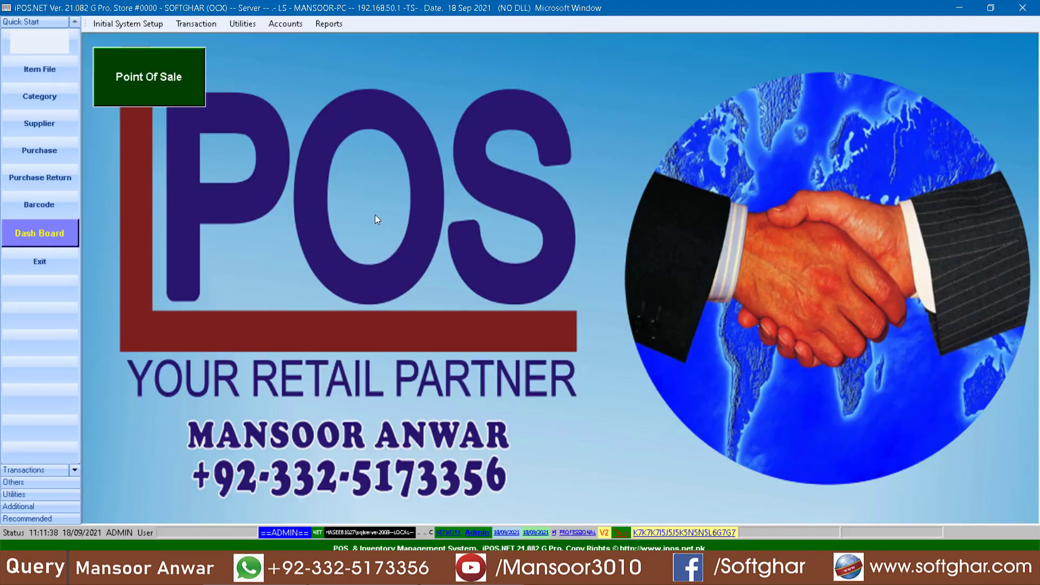
- Start a new customer cash receipt for the guest customer with cash code 001
{"action": "left_click", "coordinate": [282, 23]}
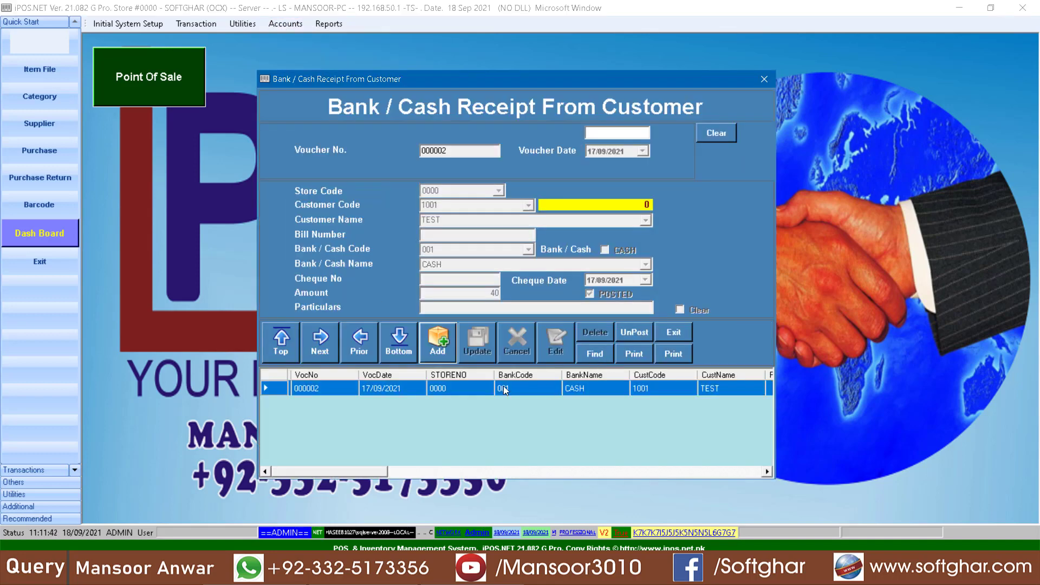
{"action": "left_click", "coordinate": [435, 342]}
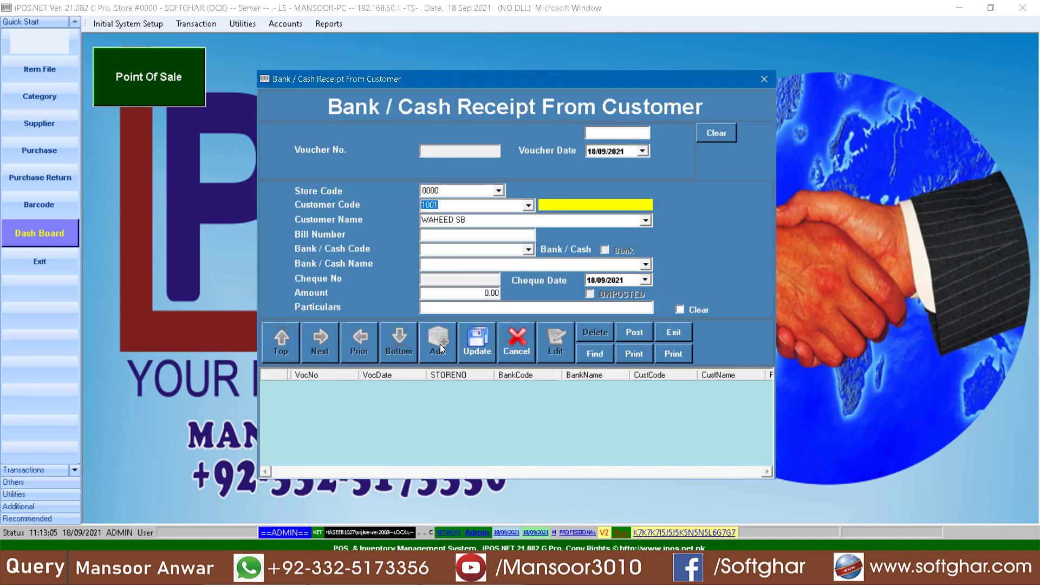
{"action": "key", "text": "Return"}
{"action": "key", "text": "Return"}
{"action": "key", "text": "Return"}
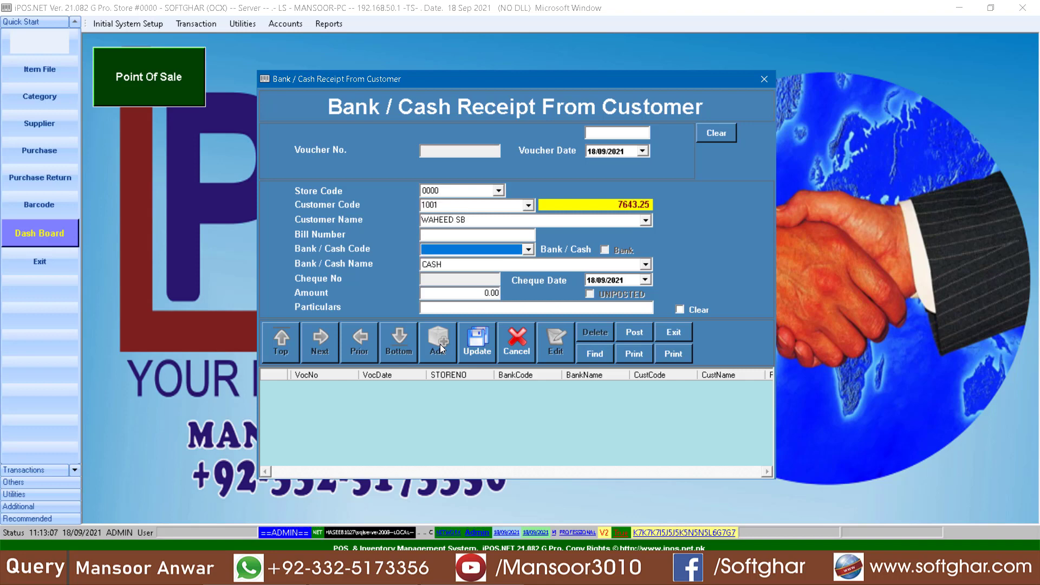
{"action": "type", "text": "001"}
{"action": "key", "text": "Return"}
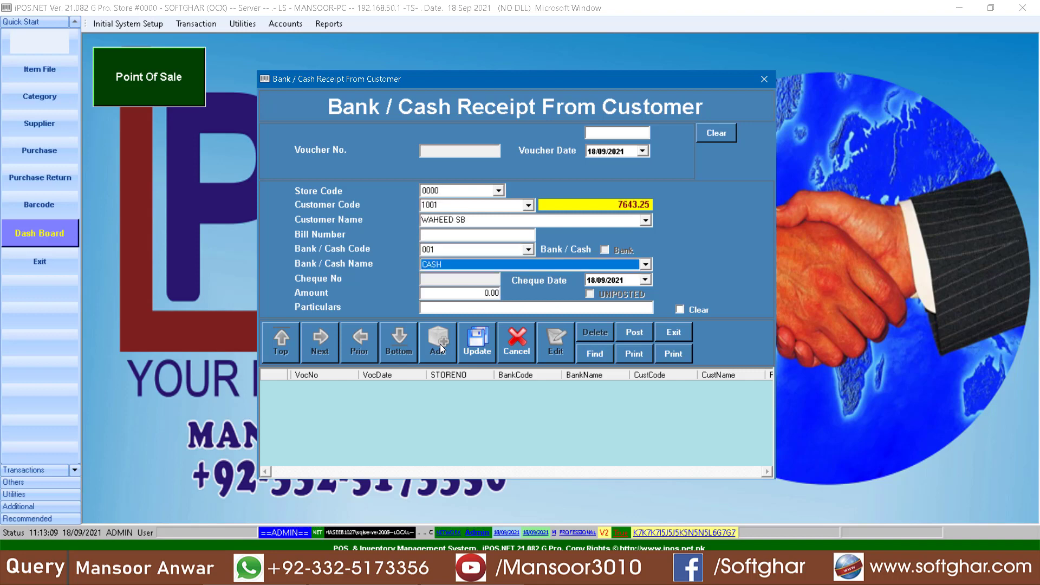
- Record 7643.25 with particulars 'CASH RECEIVED- BALANCE NILL', save it, and close the form
{"action": "key", "text": "Return"}
{"action": "type", "text": "7"}
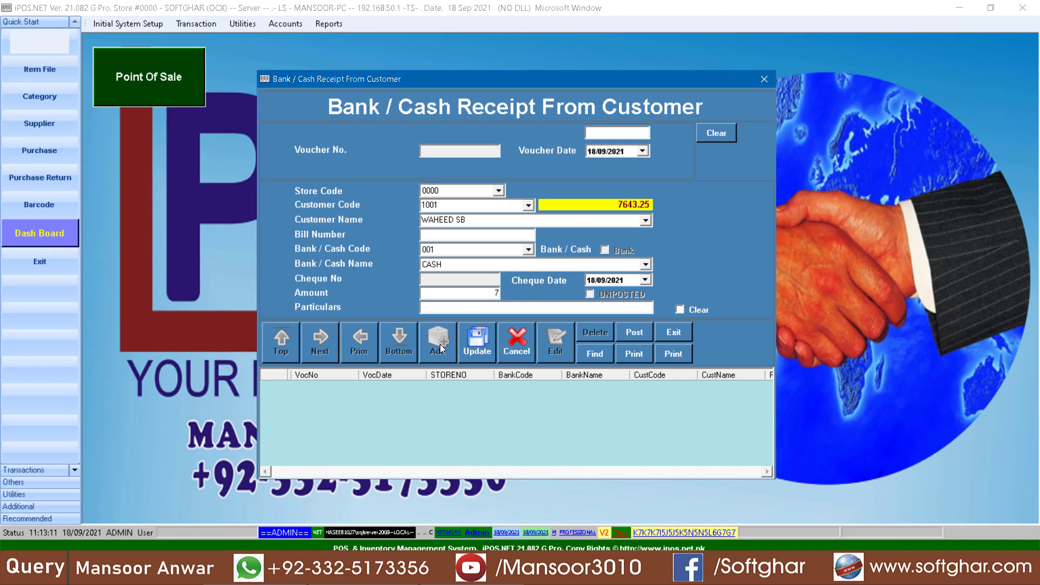
{"action": "type", "text": "643.25"}
{"action": "key", "text": "Return"}
{"action": "type", "text": "CASH RECEIVED- BALANCE NILL"}
{"action": "left_click", "coordinate": [472, 355]}
{"action": "key", "text": "Return"}
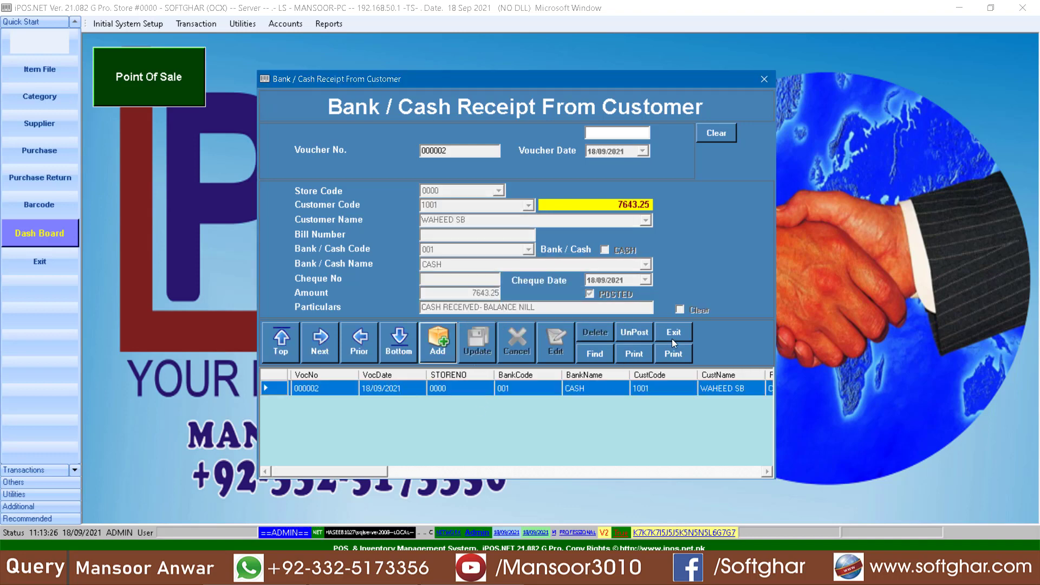
{"action": "left_click", "coordinate": [677, 332]}
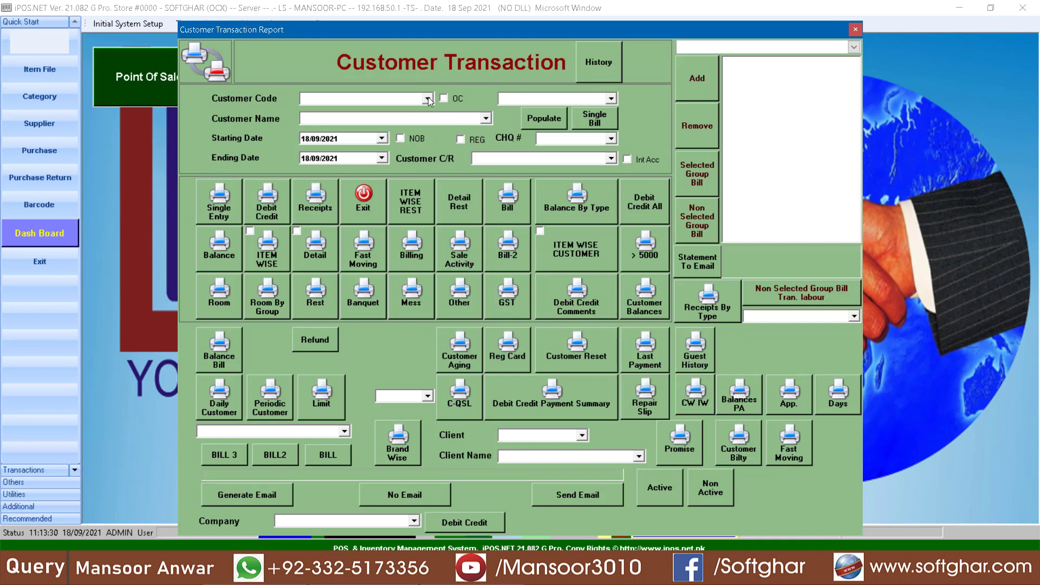
- Preview the guest customer's debit/credit ledger from 2020, confirming the 0.00 running total
{"action": "left_click", "coordinate": [428, 97]}
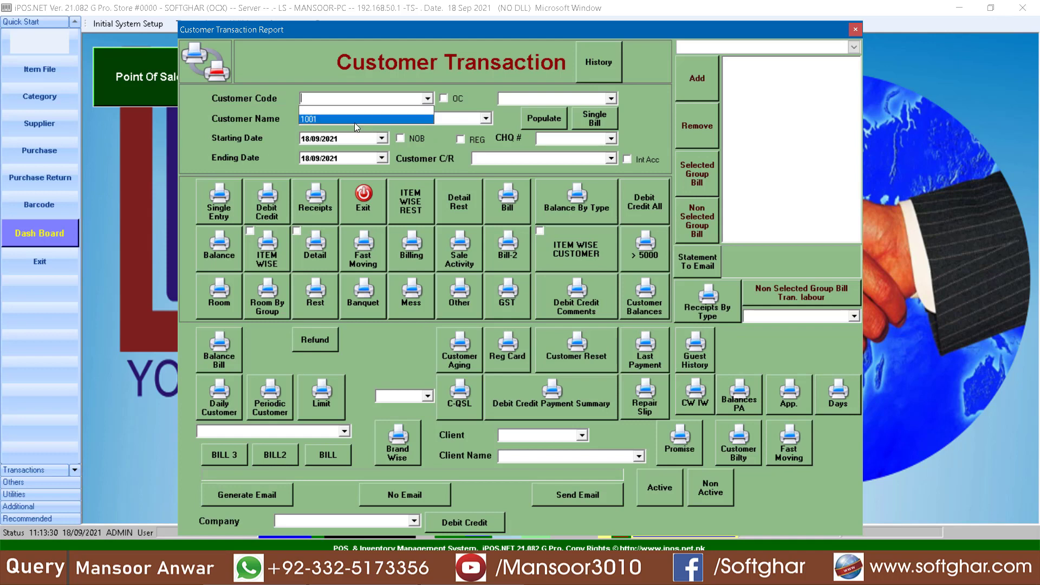
{"action": "left_click", "coordinate": [354, 119]}
{"action": "left_click", "coordinate": [332, 138]}
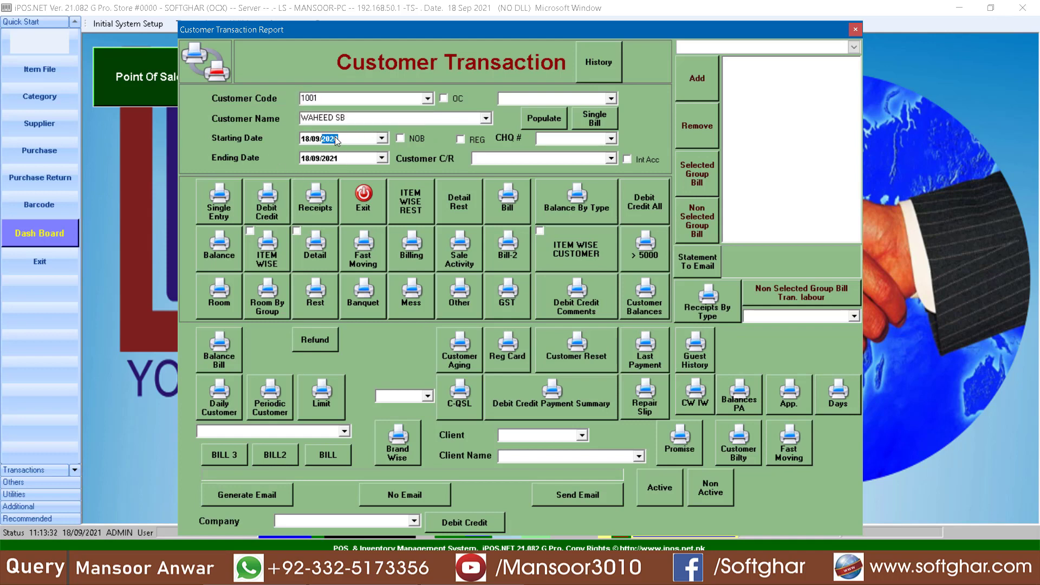
{"action": "key", "text": "Down"}
{"action": "left_click", "coordinate": [261, 221]}
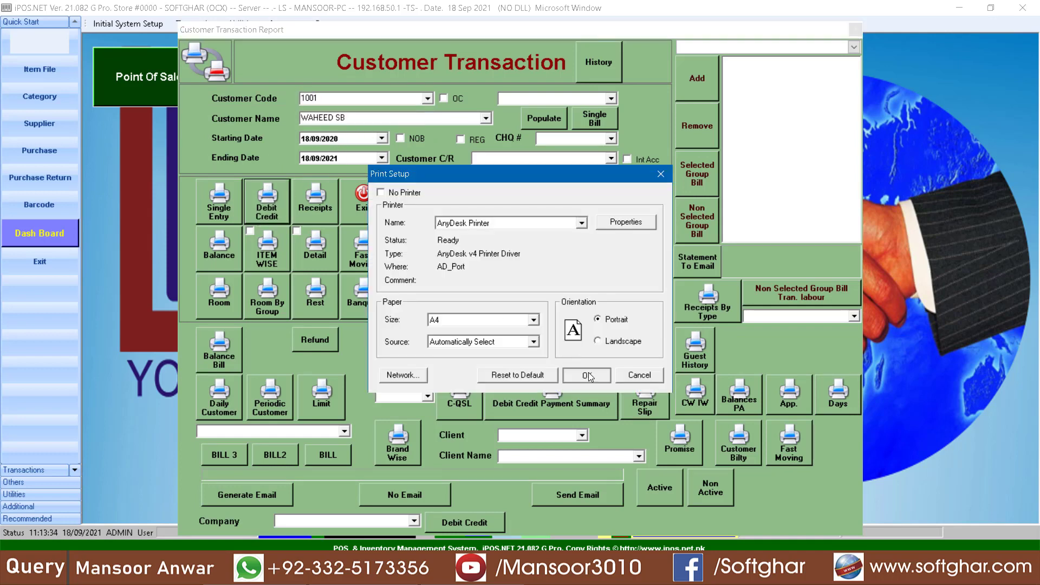
{"action": "left_click", "coordinate": [588, 376]}
{"action": "left_click", "coordinate": [743, 229]}
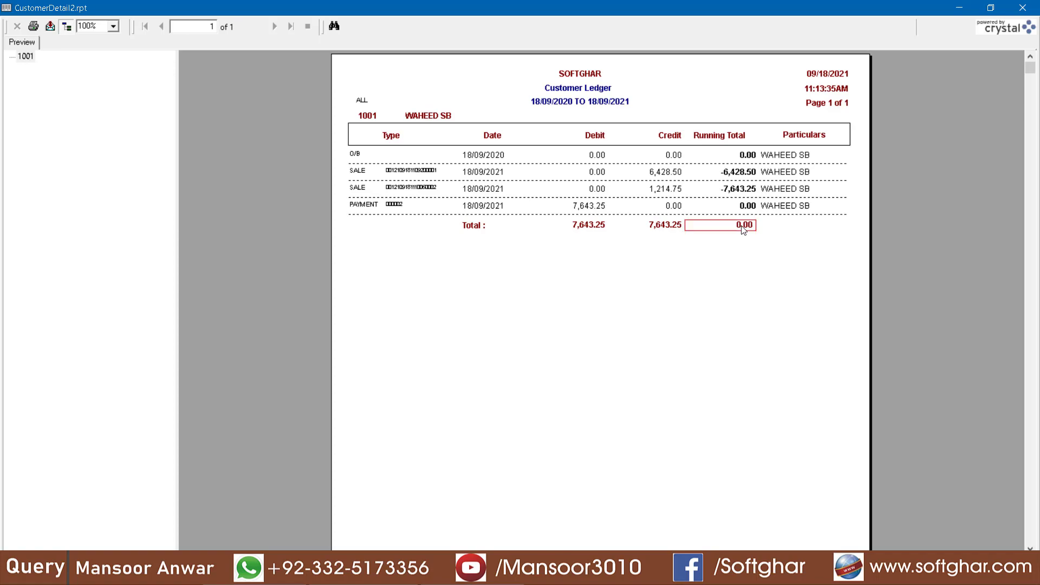